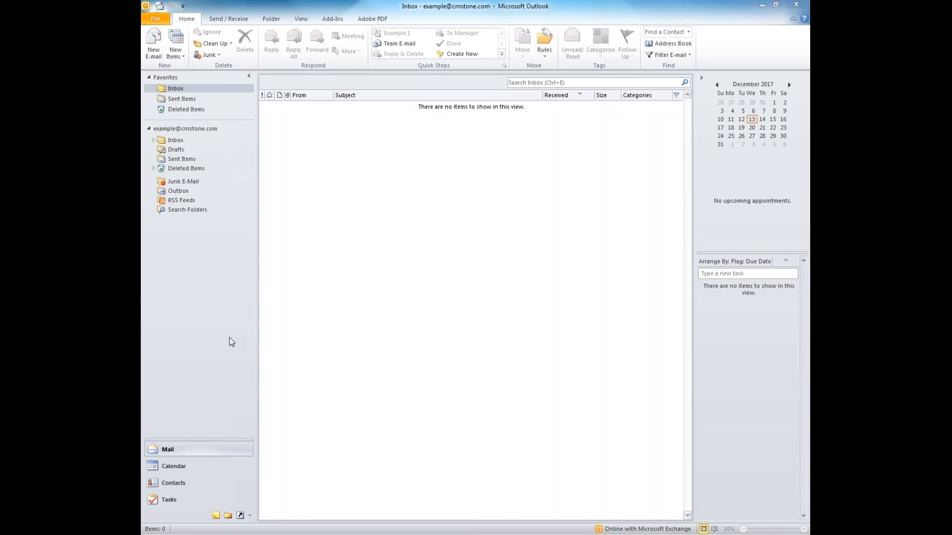
Start an Outlook export to a file and choose Comma Separated Values (Windows) as the file type
left_click(165, 22)
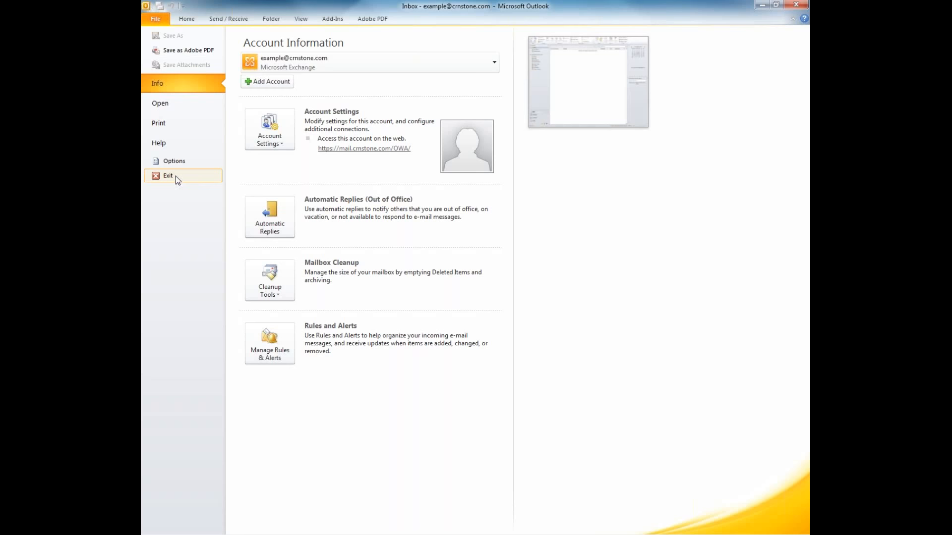
left_click(170, 107)
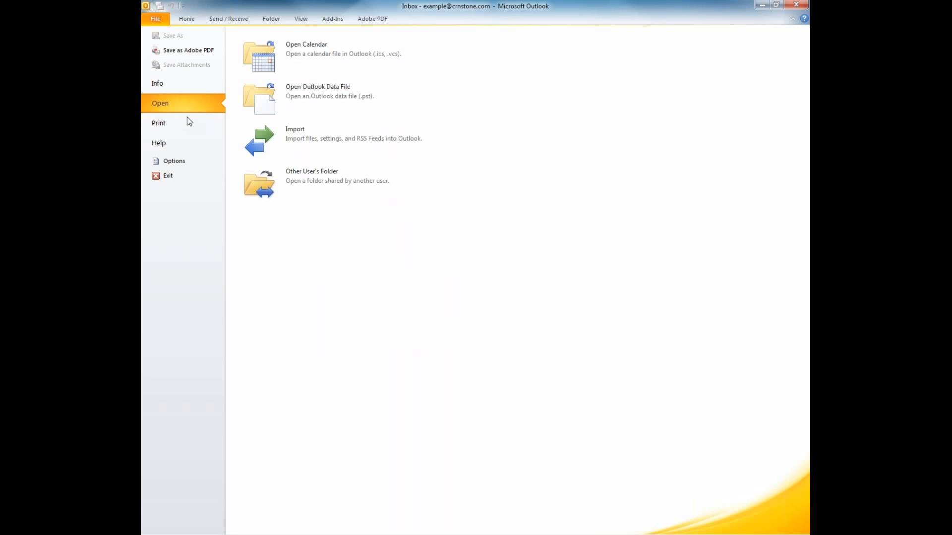
left_click(307, 144)
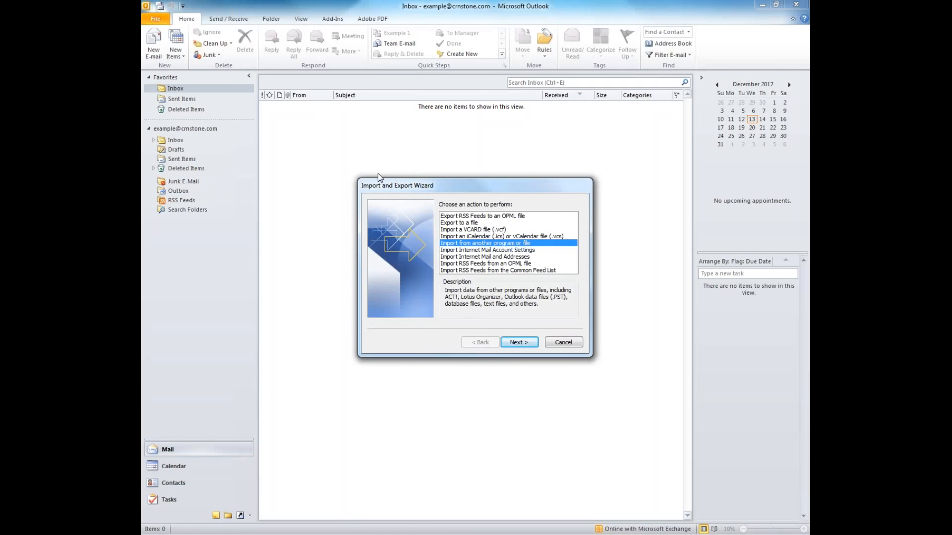
left_click(460, 223)
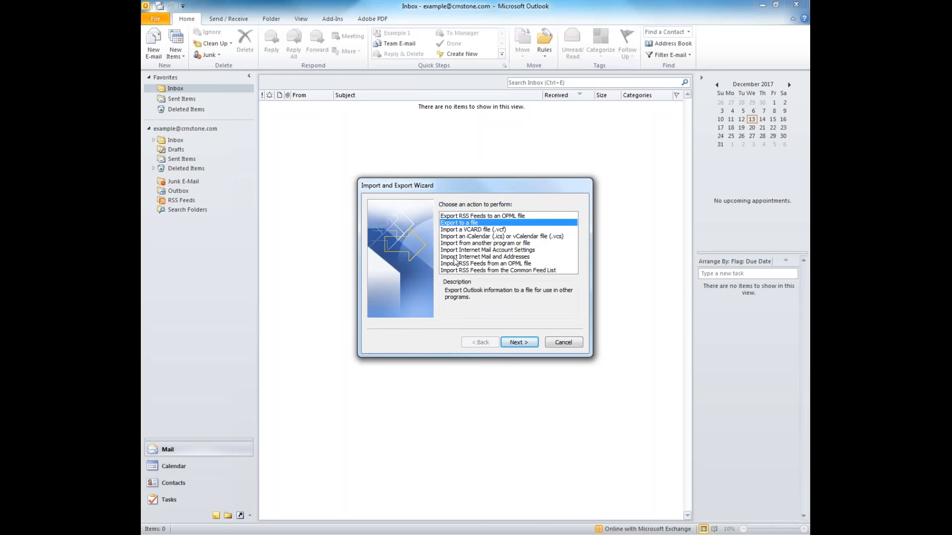
left_click(516, 343)
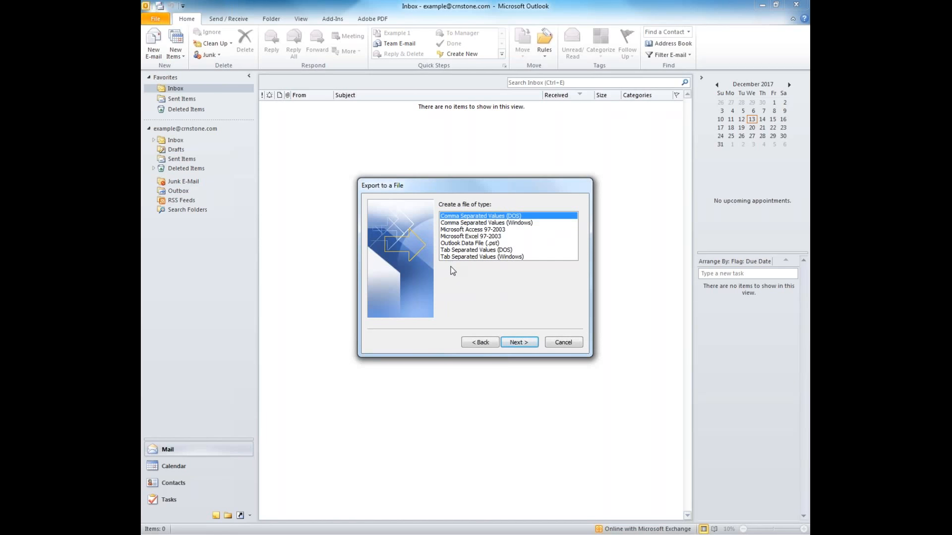
left_click(478, 224)
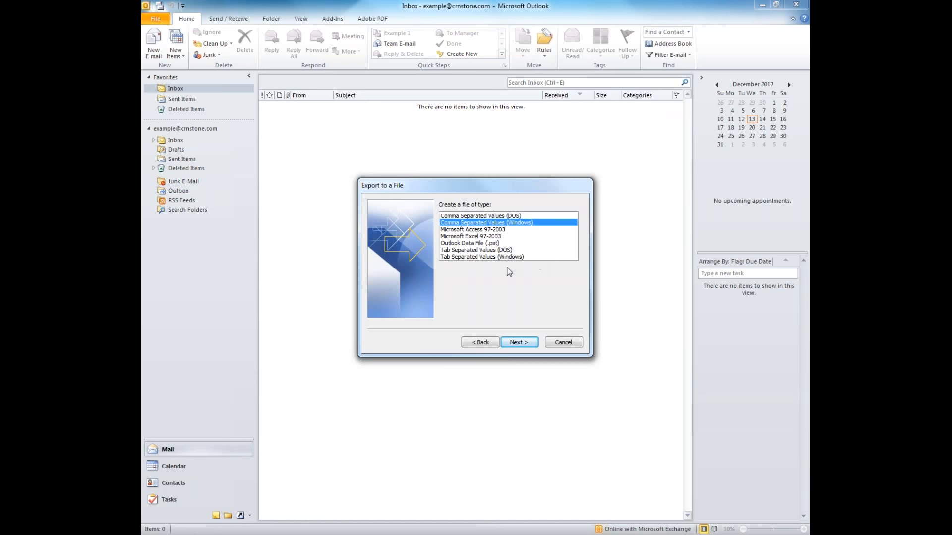
left_click(513, 343)
Export the Contacts folder to the file headders.CSV on the desktop
left_click_drag(573, 286, 574, 247)
left_click(488, 231)
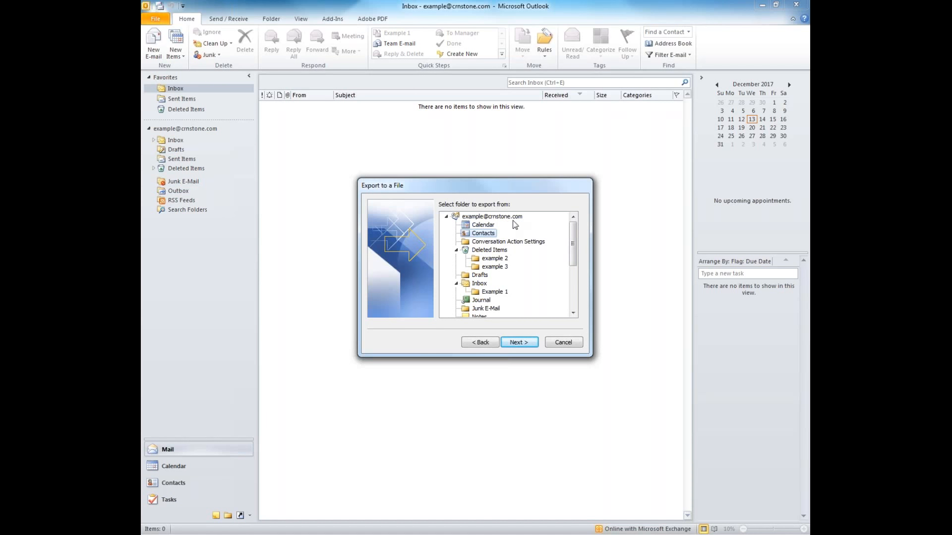
left_click(513, 343)
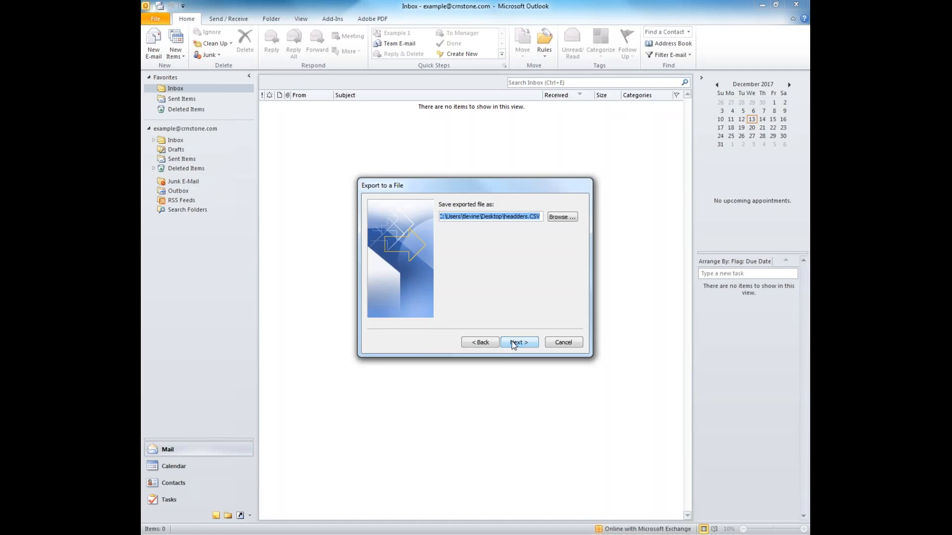
left_click(561, 218)
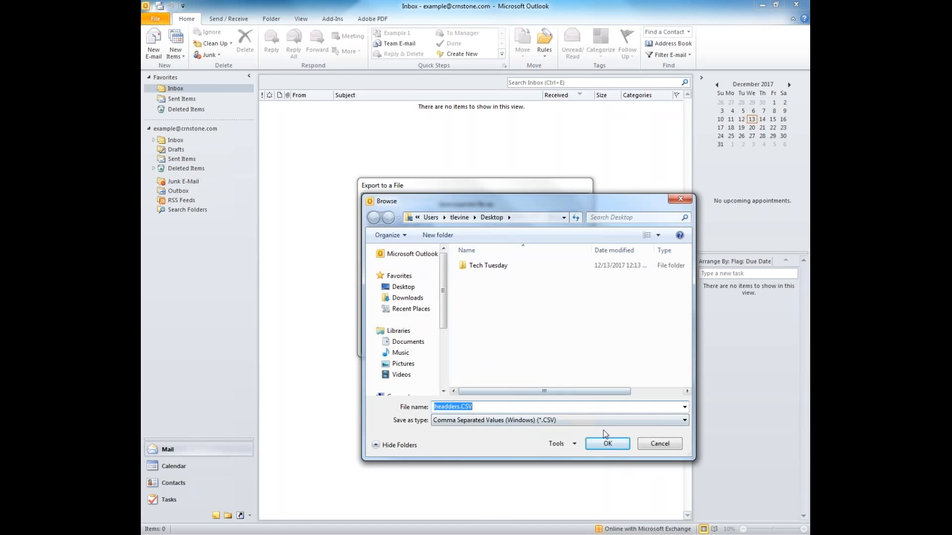
left_click(608, 445)
left_click(534, 346)
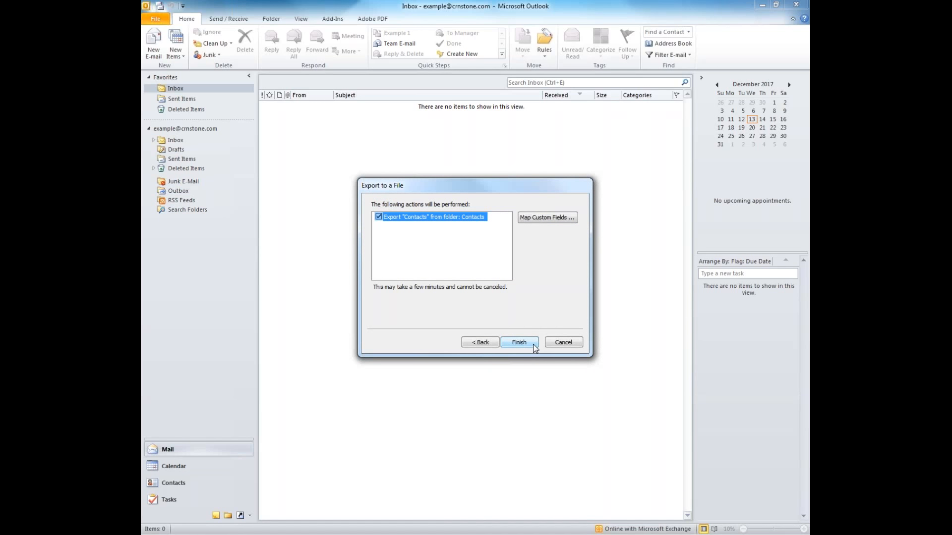
left_click(519, 342)
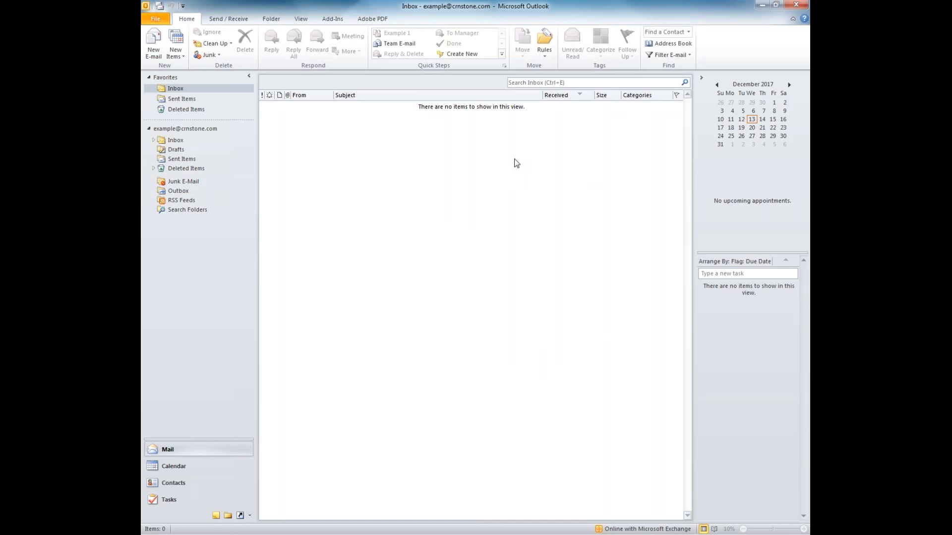
Minimize Outlook and open the exported headders.CSV file from the desktop in Excel
left_click(762, 6)
left_click_drag(142, 45, 224, 29)
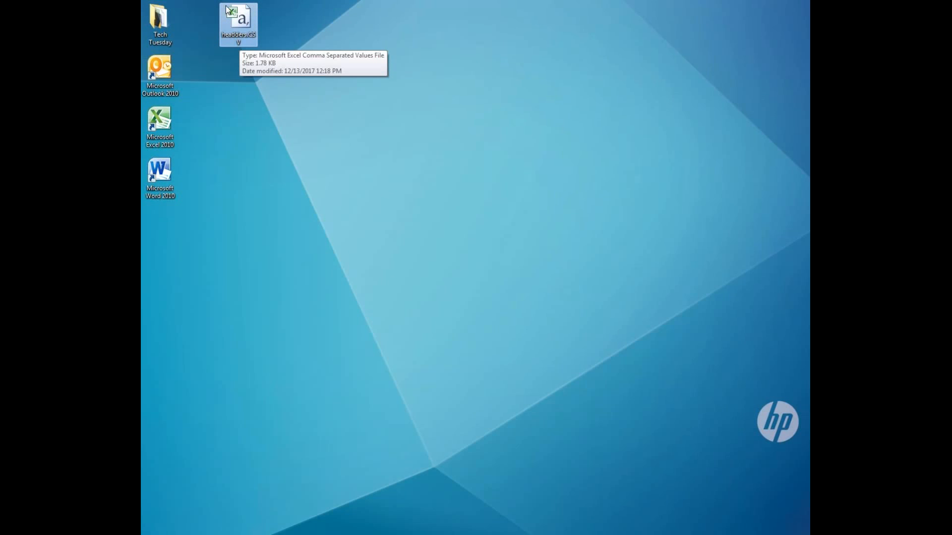
double_click(247, 27)
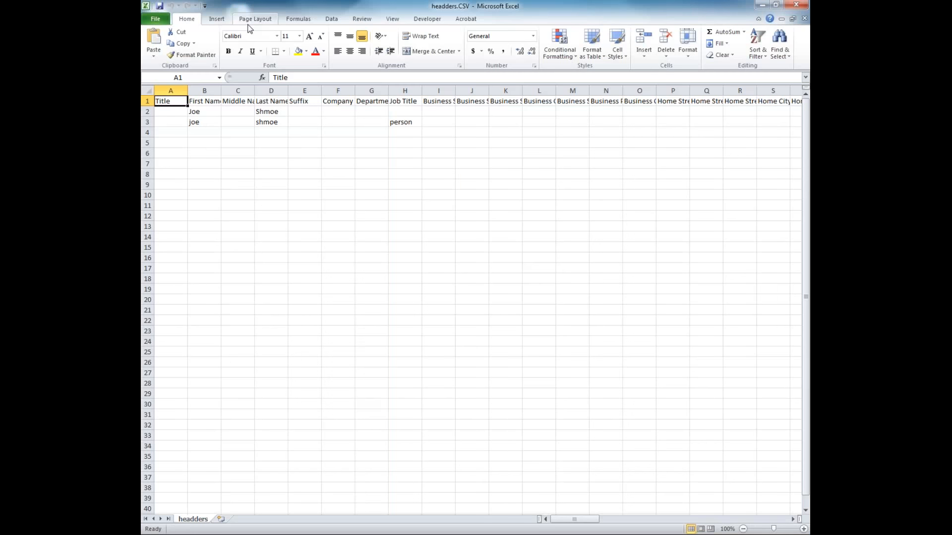
Examine the column headers in row 1 of headders.CSV for the business, home and other address fields
left_click(412, 131)
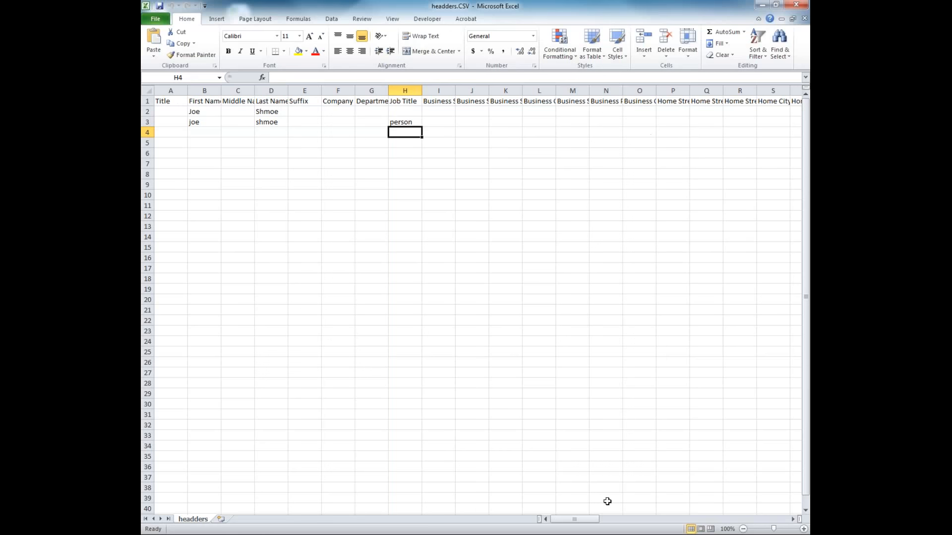
left_click(431, 101)
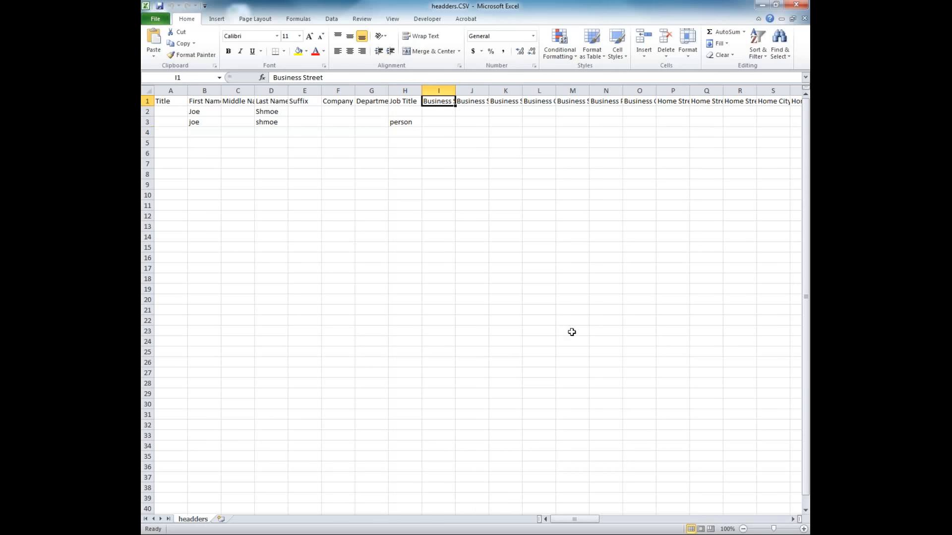
left_click(484, 101)
left_click(505, 100)
left_click(535, 101)
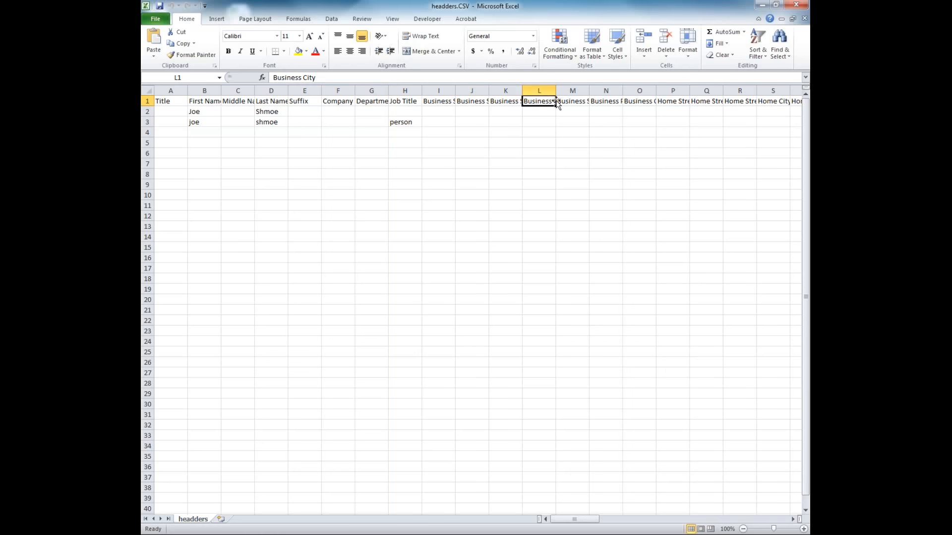
left_click(583, 101)
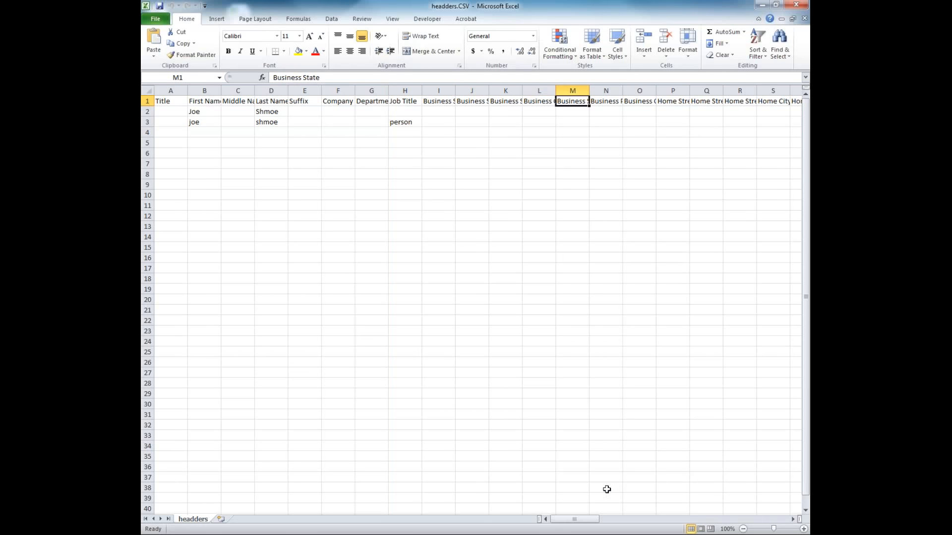
left_click_drag(558, 520, 598, 519)
left_click(318, 102)
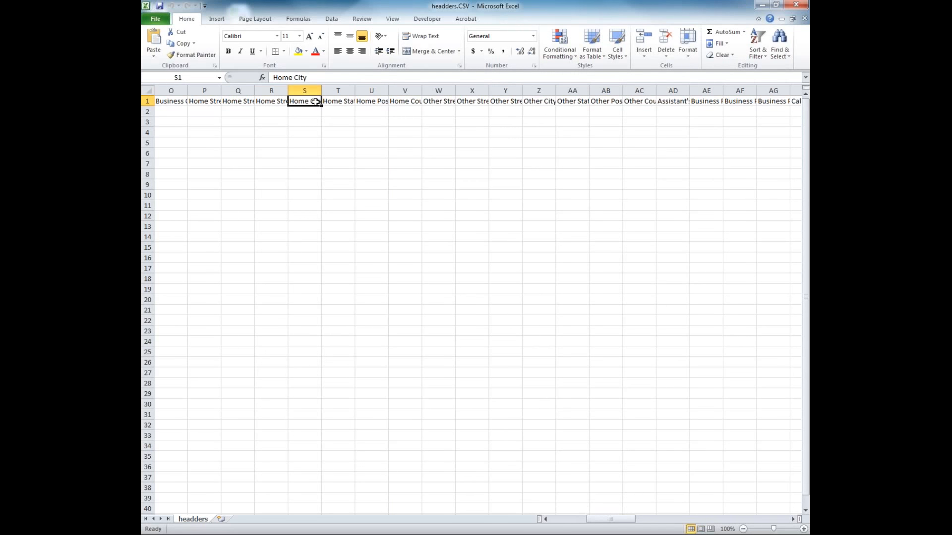
left_click(506, 102)
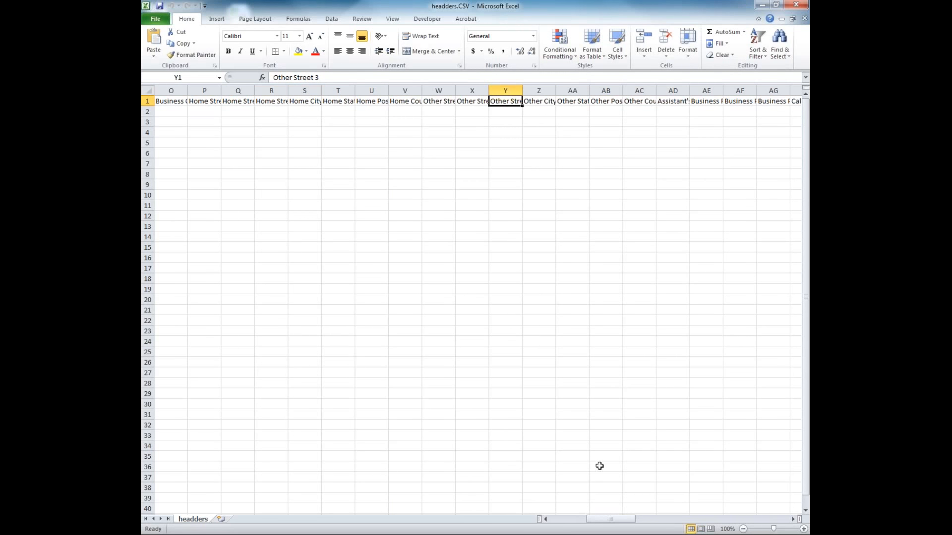
Review the e-mail address and e-mail display name columns in headders.CSV and close the file
left_click_drag(628, 520, 720, 511)
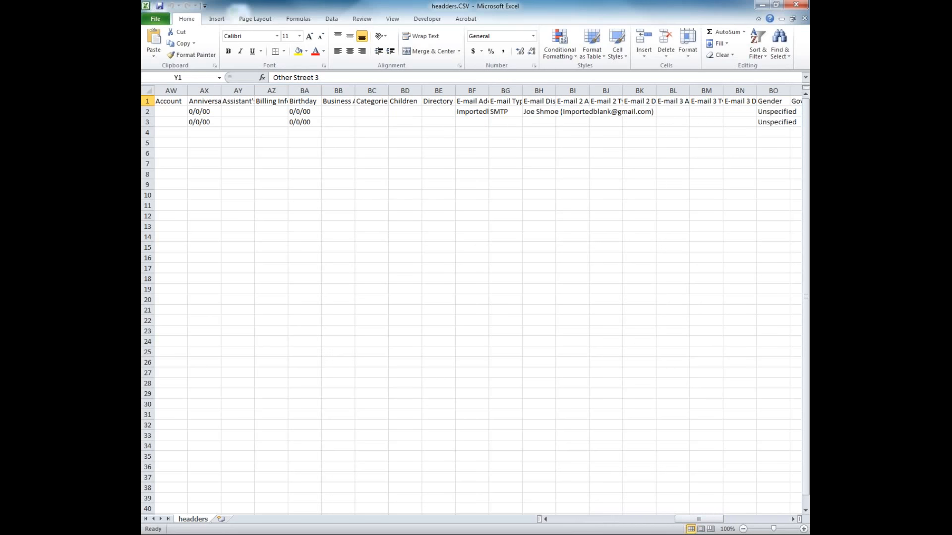
left_click(474, 111)
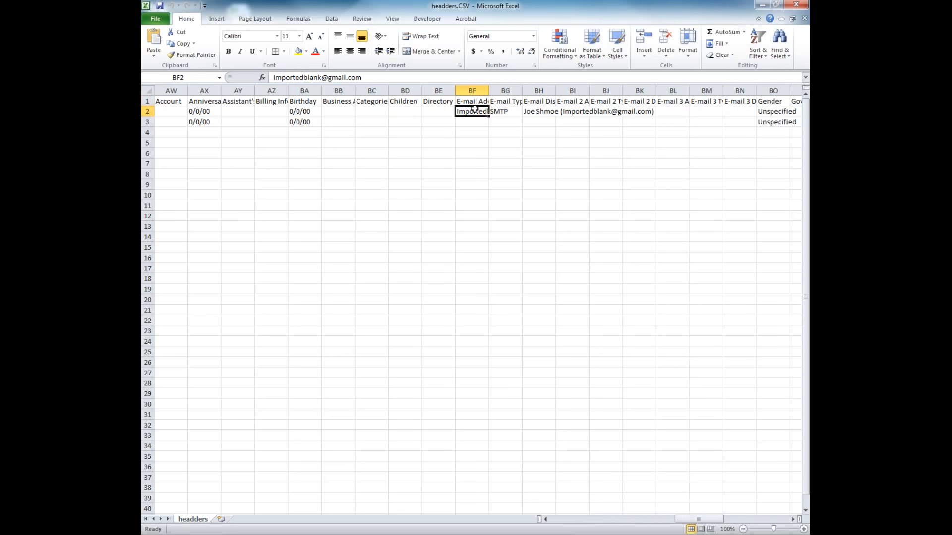
left_click(534, 101)
left_click(535, 111)
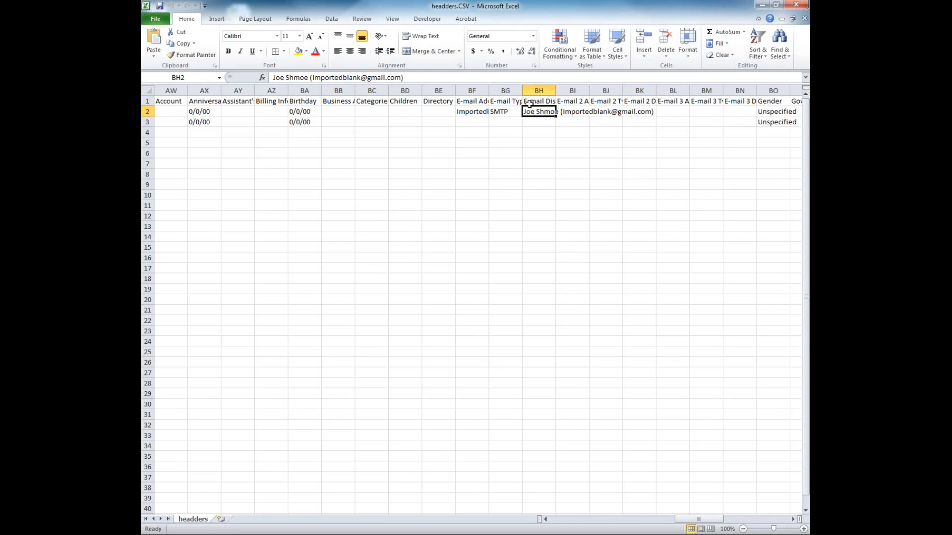
left_click_drag(699, 519, 501, 518)
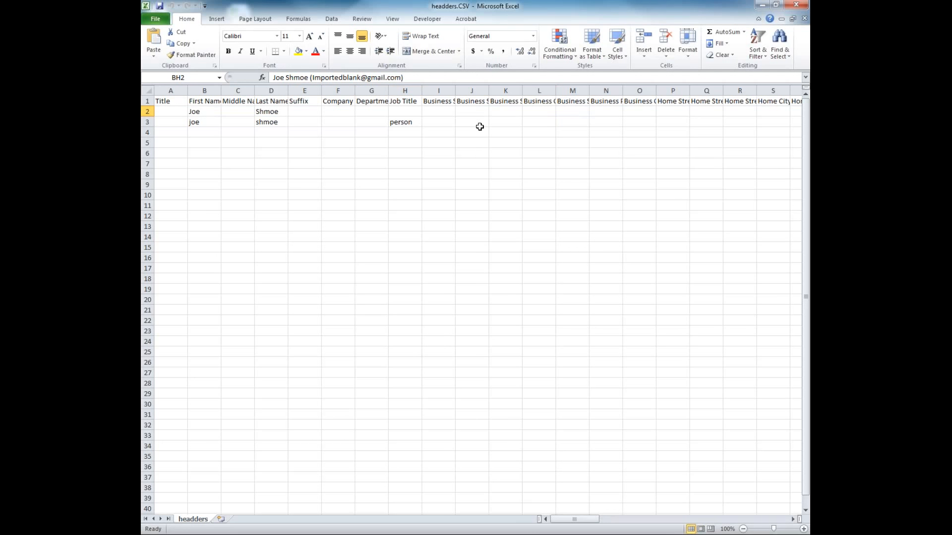
left_click(804, 6)
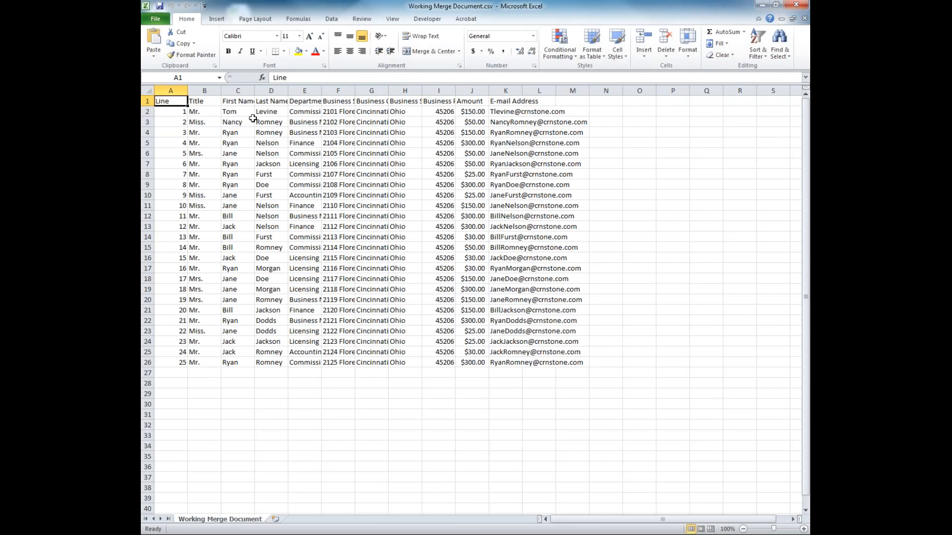
Autofit the columns of Working Merge Document.csv to review its headers and Amount column, and close the file without saving
left_click(148, 91)
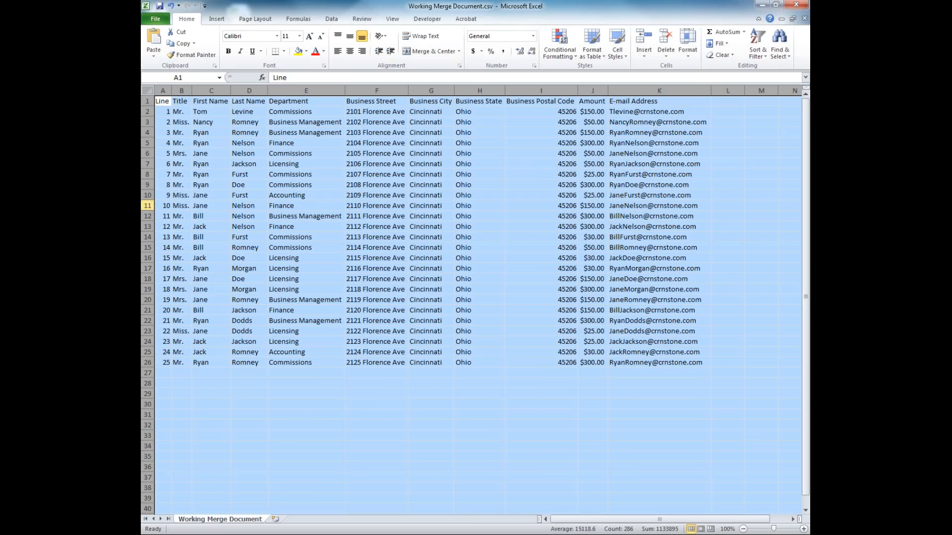
left_click(168, 102)
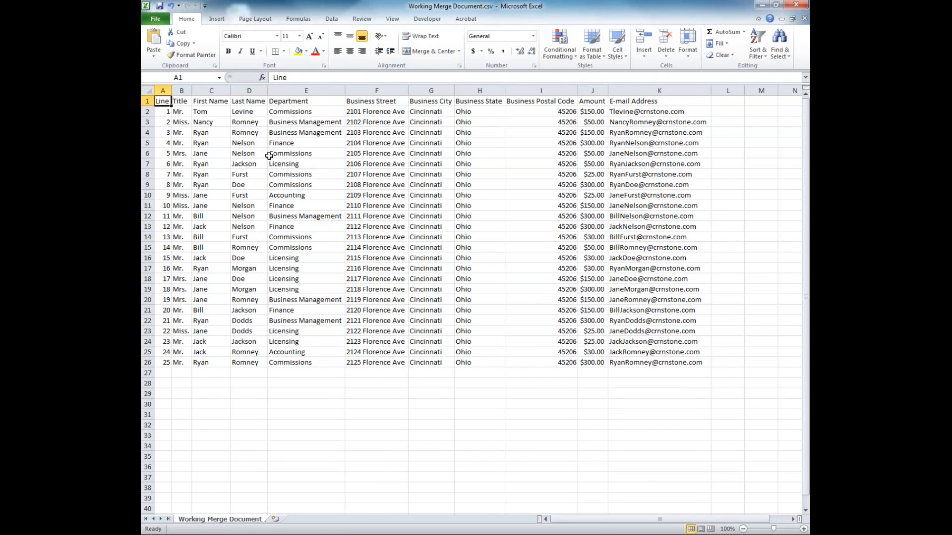
left_click(585, 101)
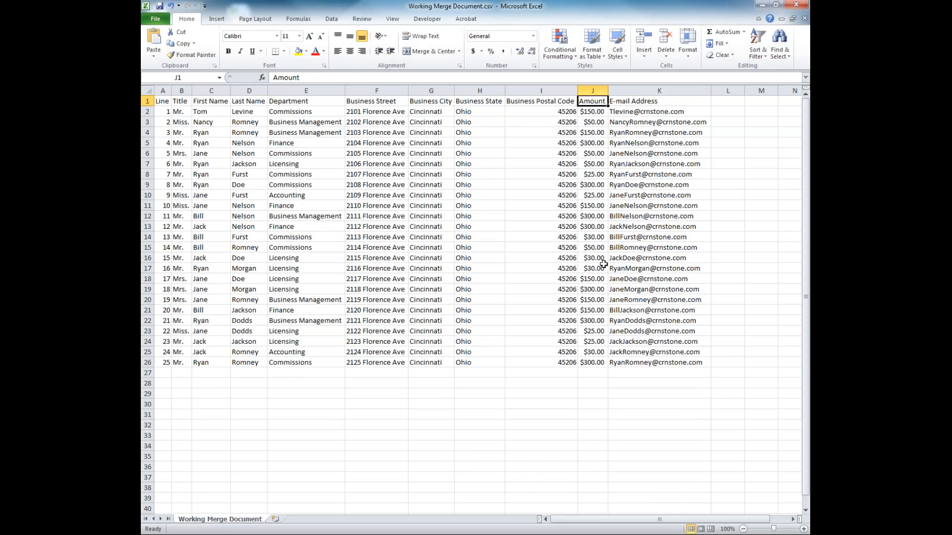
left_click(593, 91)
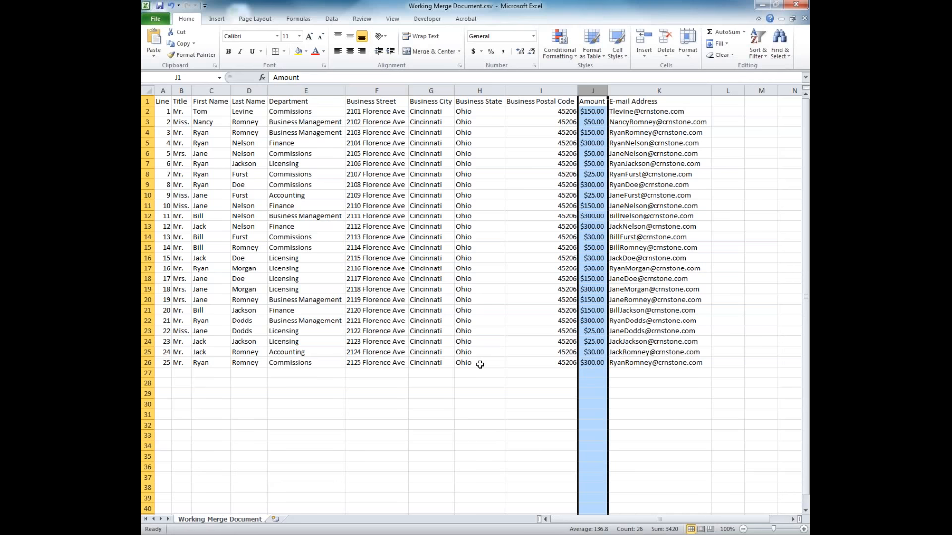
left_click(796, 5)
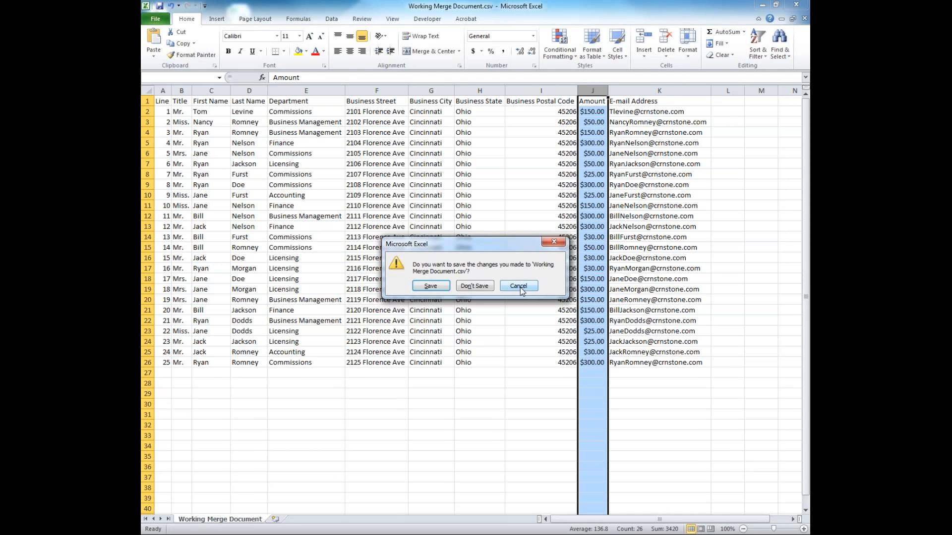
left_click(473, 286)
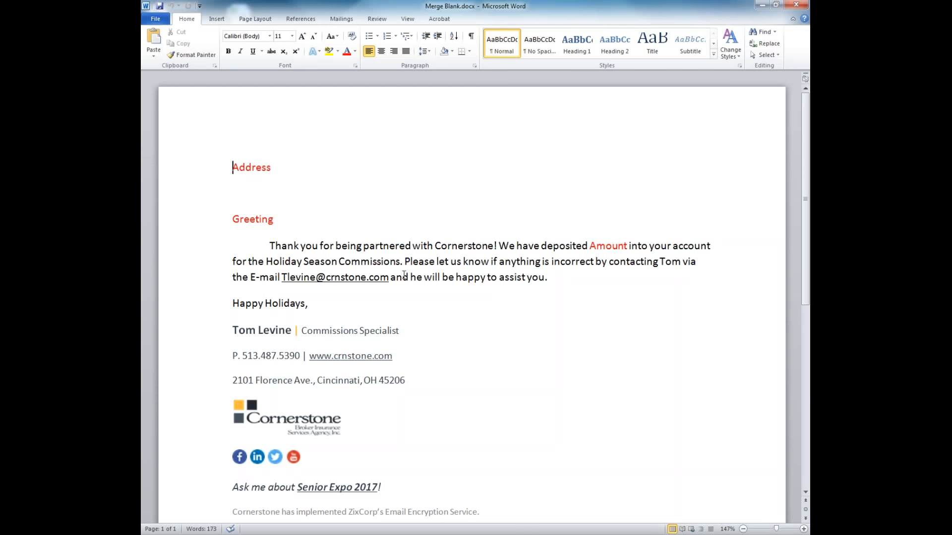
Review the Address, Greeting and Amount placeholders in Word's Merge Blank.docx and start an E-mail Messages mail merge
scroll(404, 283, "down", 3)
scroll(404, 286, "up", 2)
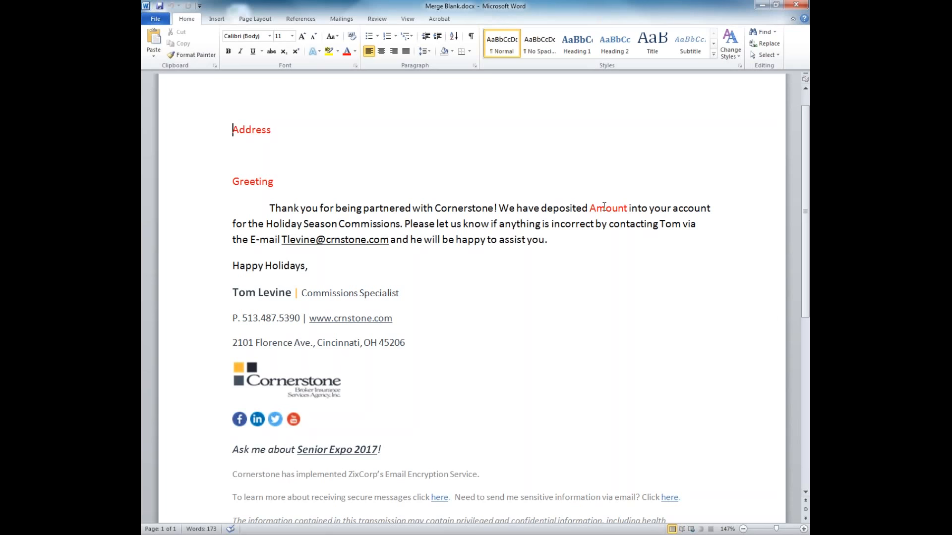
left_click_drag(268, 181, 240, 181)
left_click(262, 129)
left_click(342, 20)
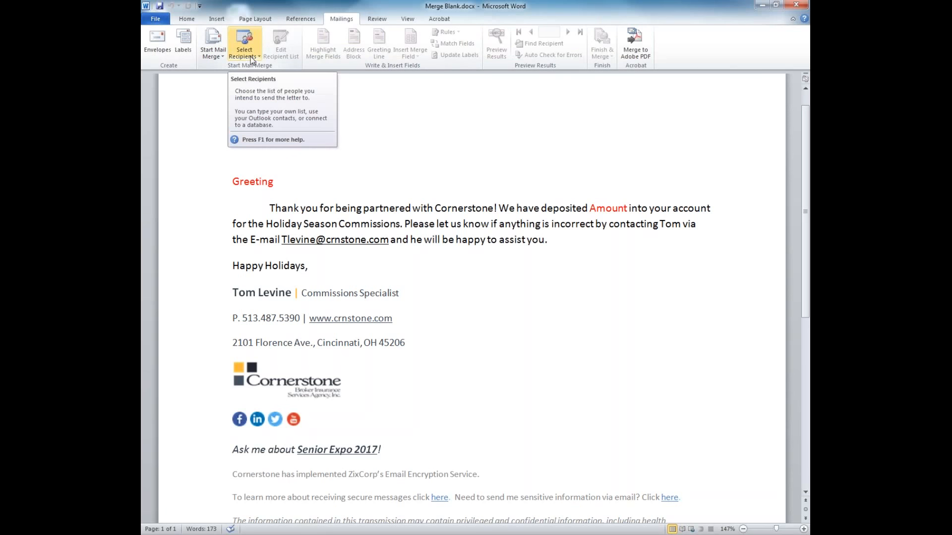
left_click(221, 57)
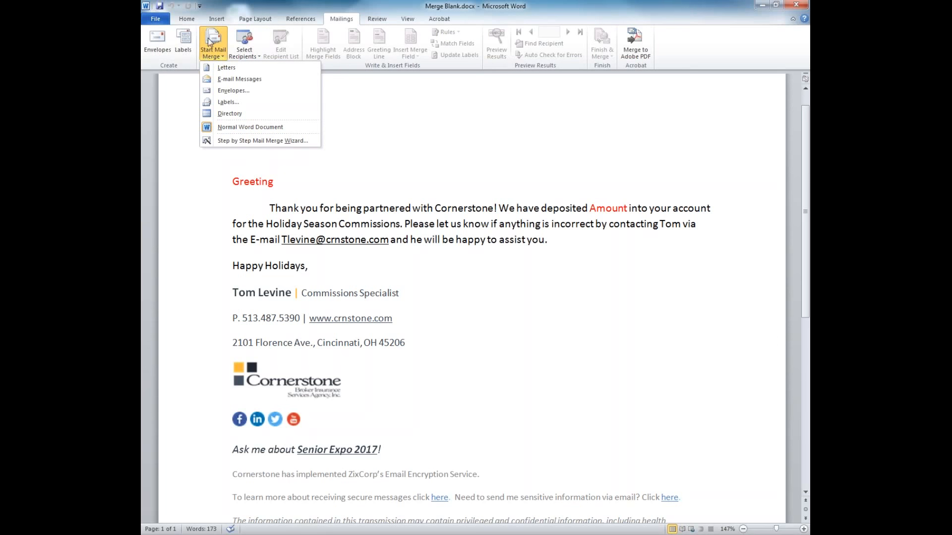
left_click(235, 81)
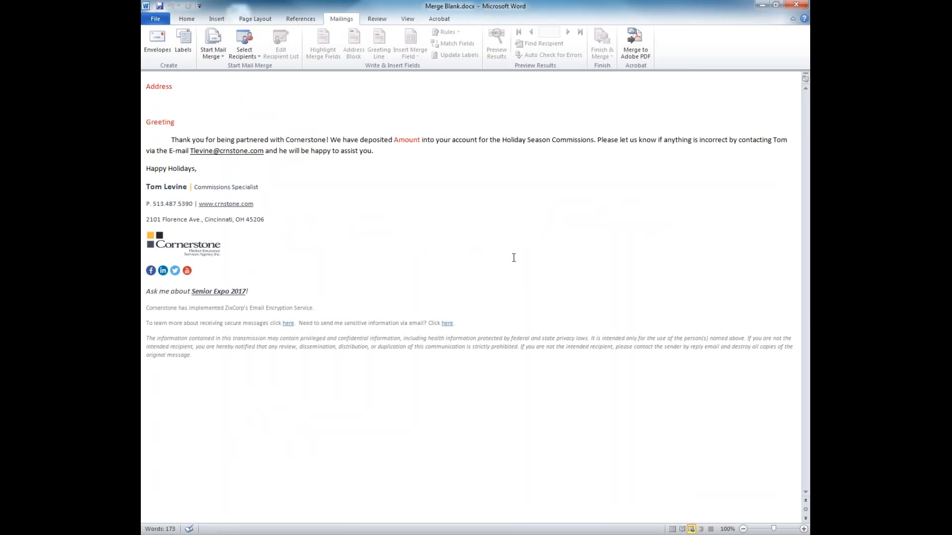
Use the existing list Working Merge Document.csv from the Tech Tuesday folder on the Desktop as the merge recipients
left_click(254, 58)
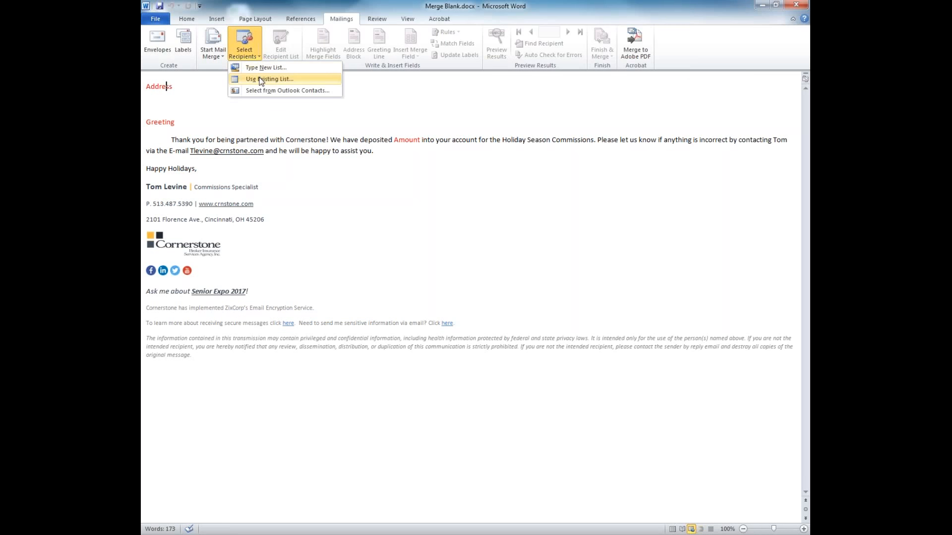
left_click(261, 80)
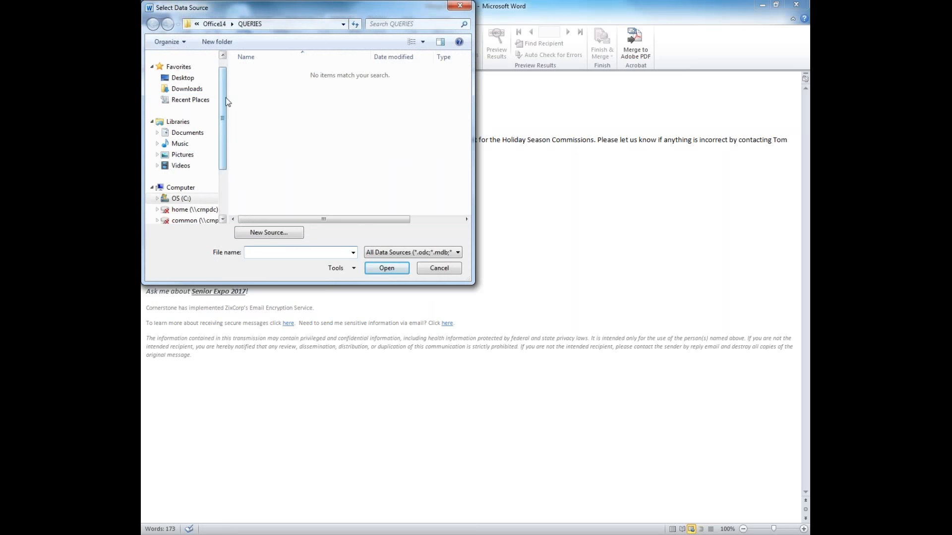
scroll(225, 96, "up", 1)
left_click(188, 94)
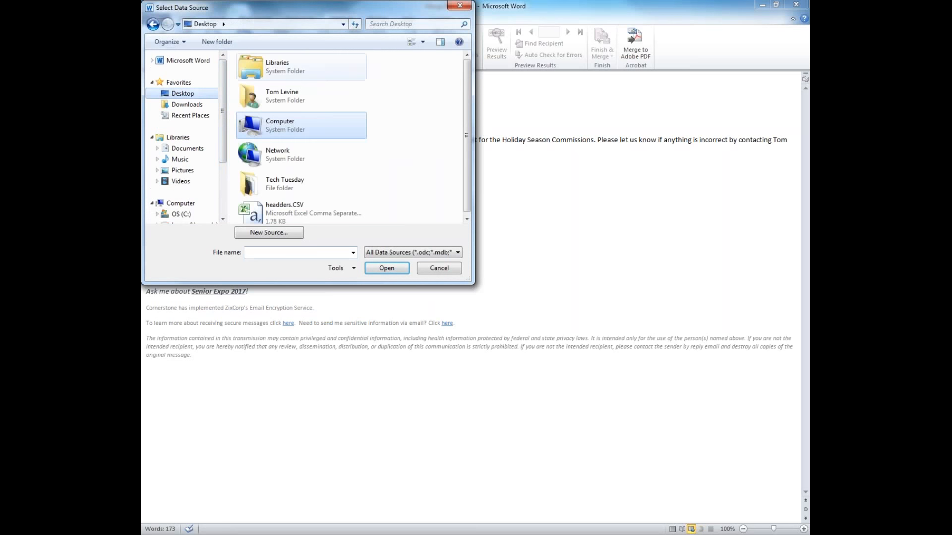
double_click(293, 180)
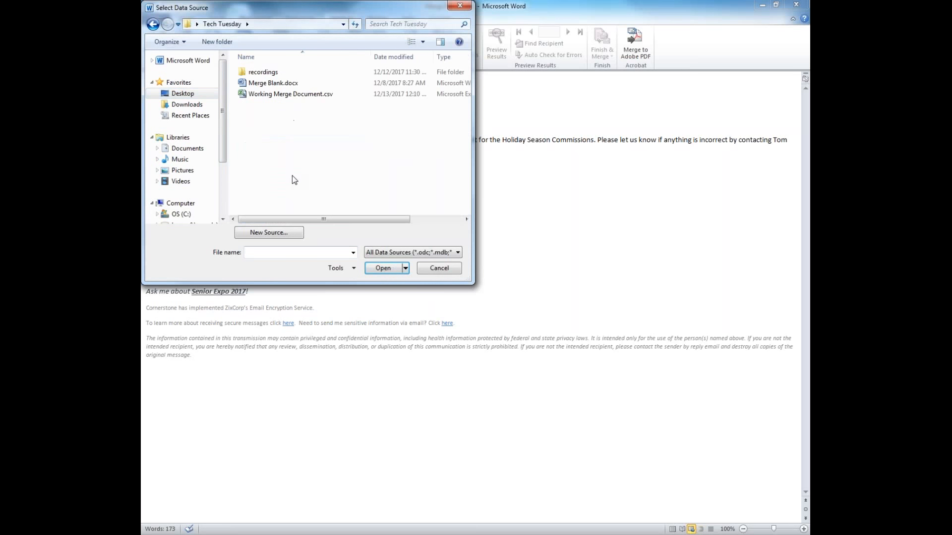
left_click(289, 94)
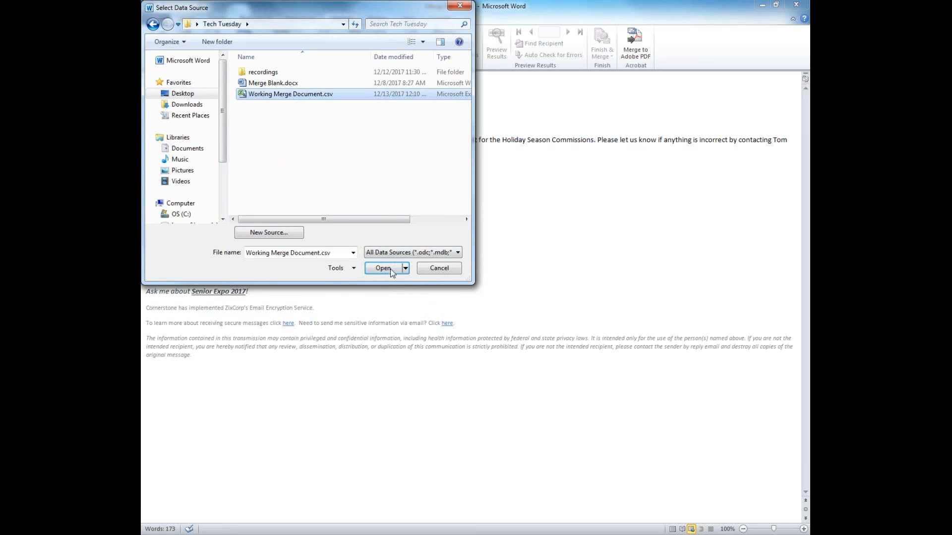
left_click(383, 269)
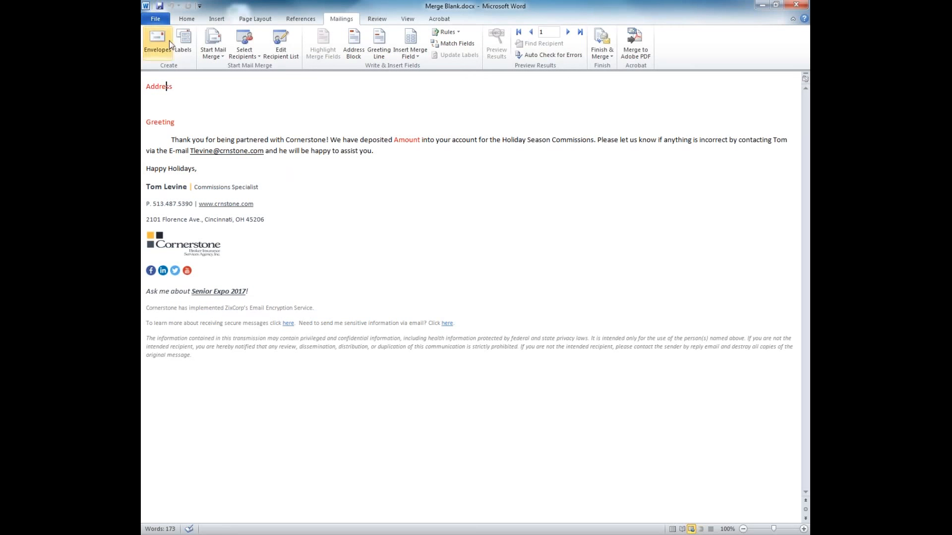
Delete the red Address placeholder at the start of the letter, leaving the cursor on its line
left_click_drag(170, 89, 146, 93)
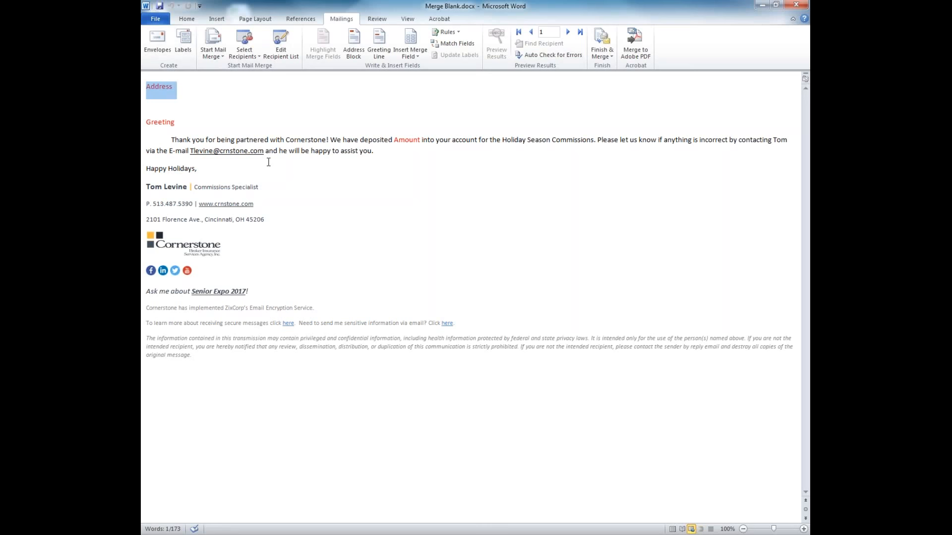
key("Delete")
key("ctrl+z")
key("Up")
Start an address block, set its Suffix field to (not matched), and remember this matching for this set of data sources
left_click(353, 52)
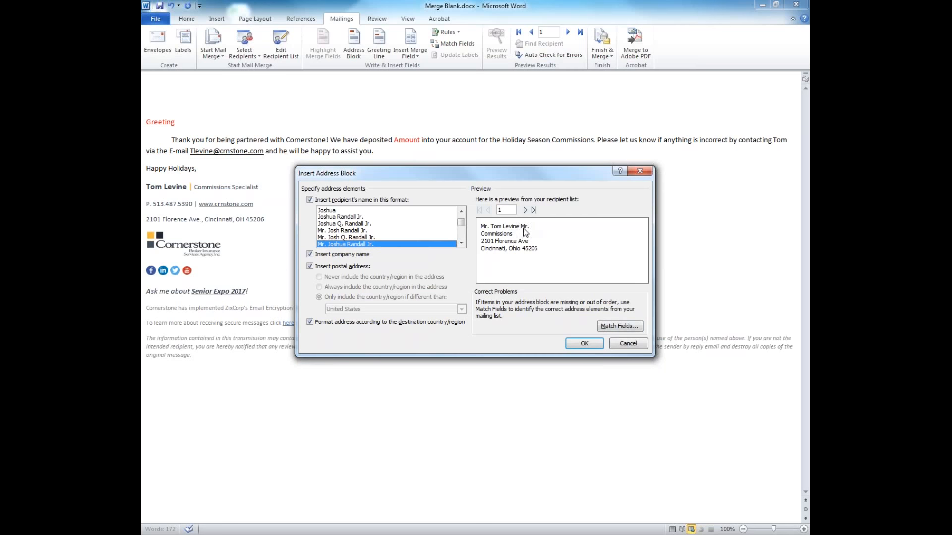
left_click(607, 328)
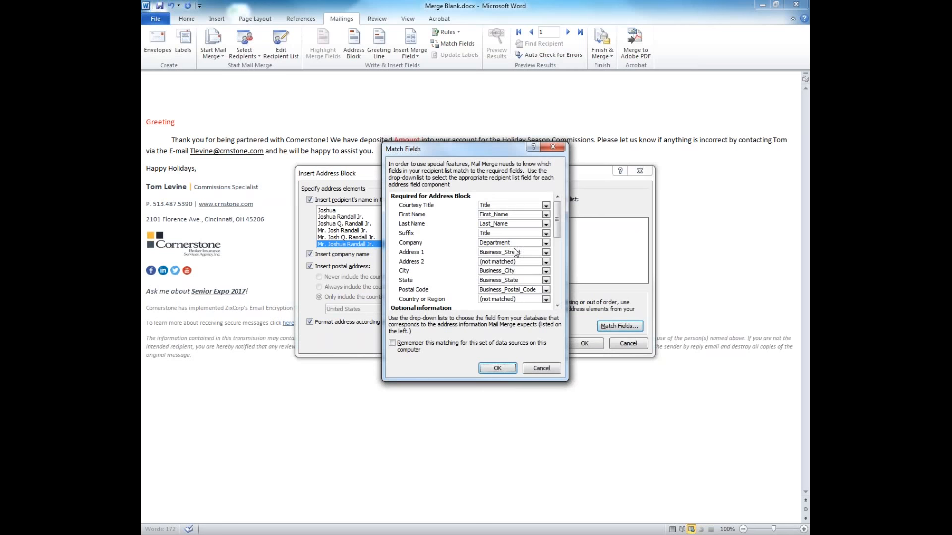
left_click(546, 206)
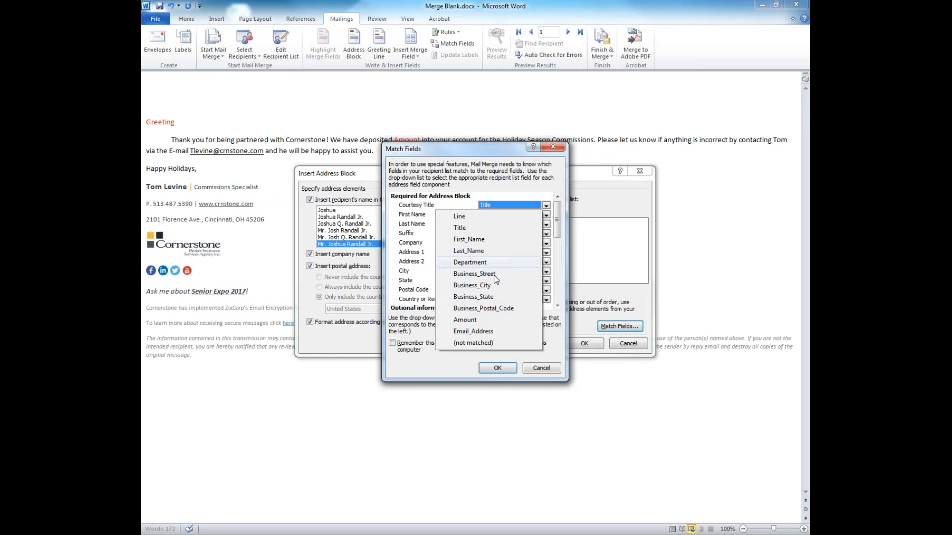
left_click(511, 188)
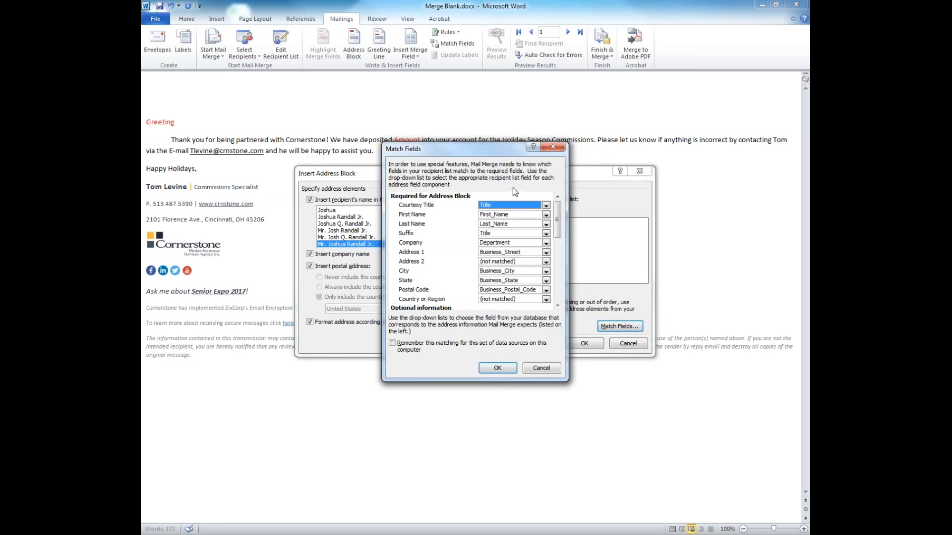
left_click(500, 233)
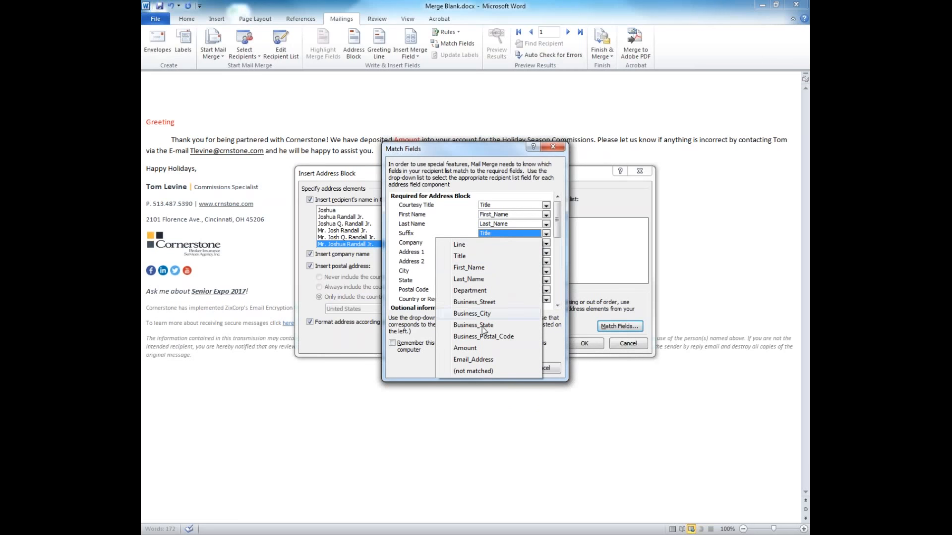
left_click(473, 372)
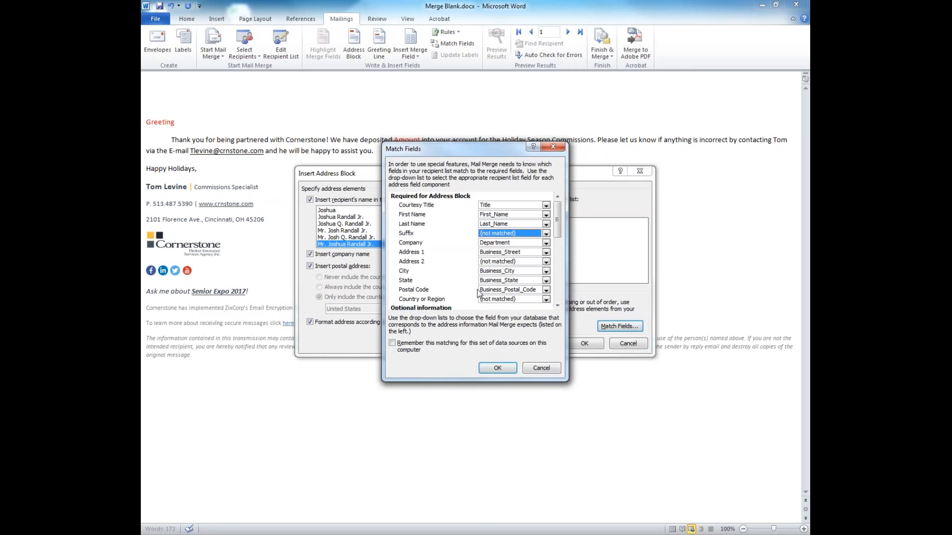
left_click(546, 291)
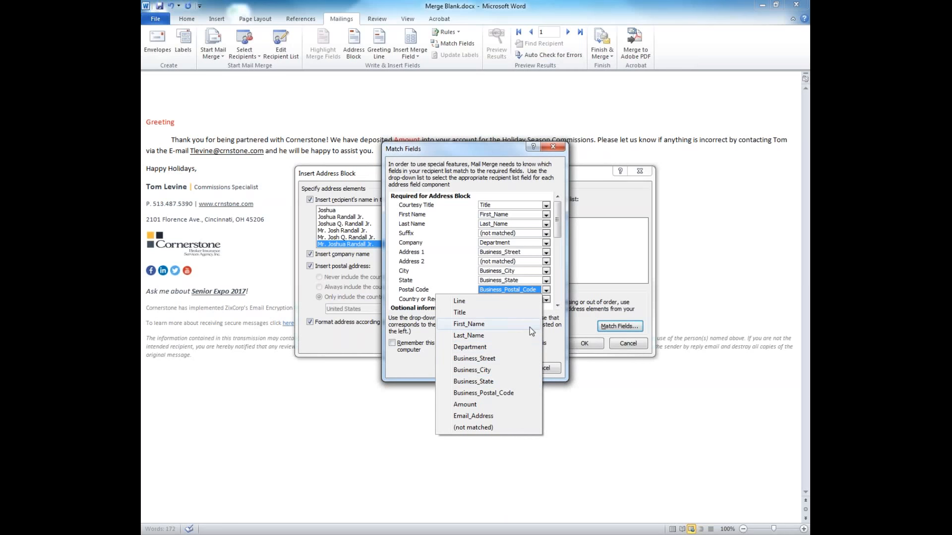
left_click(445, 251)
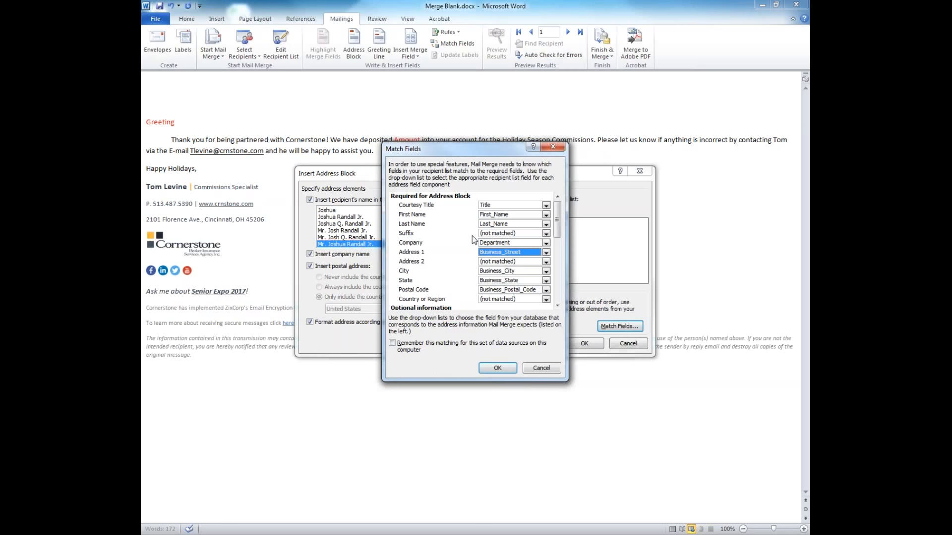
left_click(401, 346)
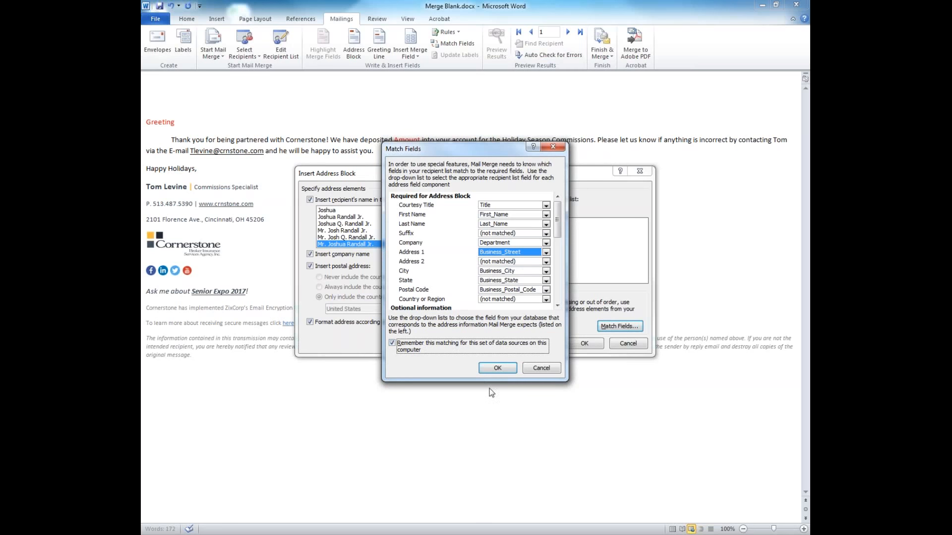
left_click(497, 368)
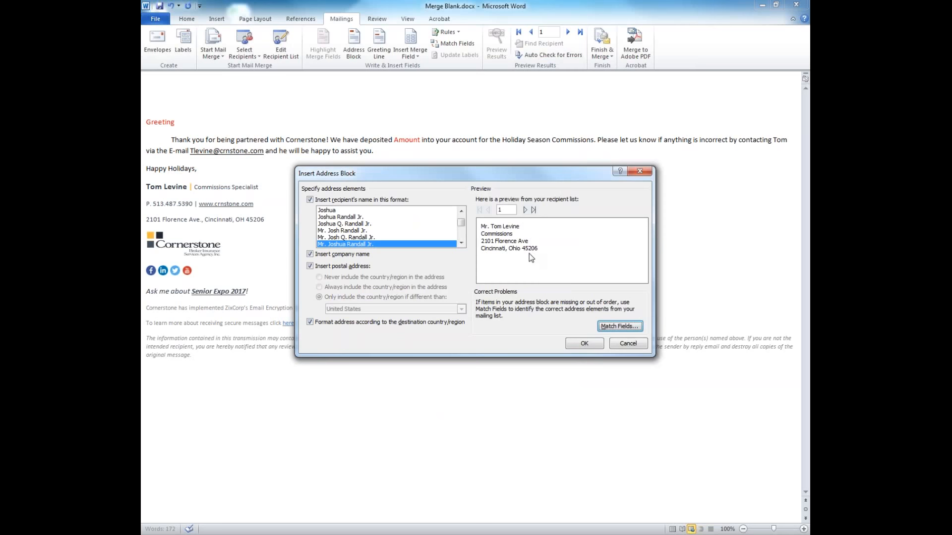
Recheck the address block's field matching and insert the block into the letter
left_click(608, 328)
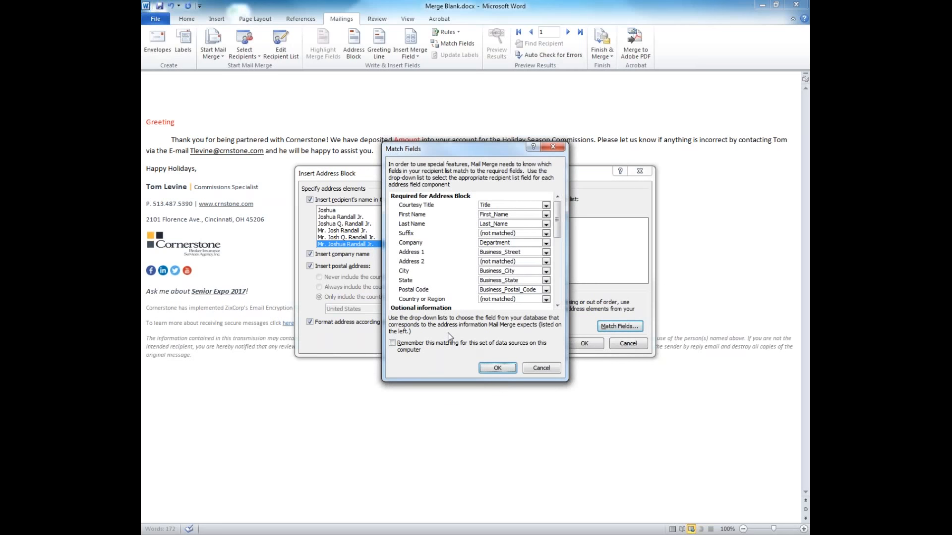
left_click(498, 367)
left_click(584, 343)
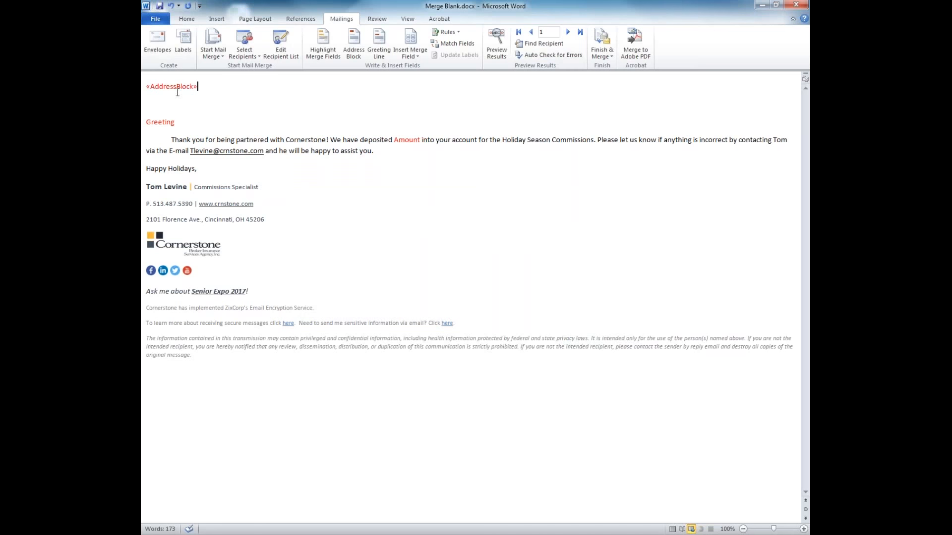
Delete the red Greeting placeholder below the address block
left_click(200, 87)
key("BackSpace")
key("BackSpace")
key("BackSpace")
key("BackSpace")
key("BackSpace")
Set up a greeting line with no salutation word, title and last name, a colon, and "To Whom It May Concern:" for invalid names
left_click(380, 52)
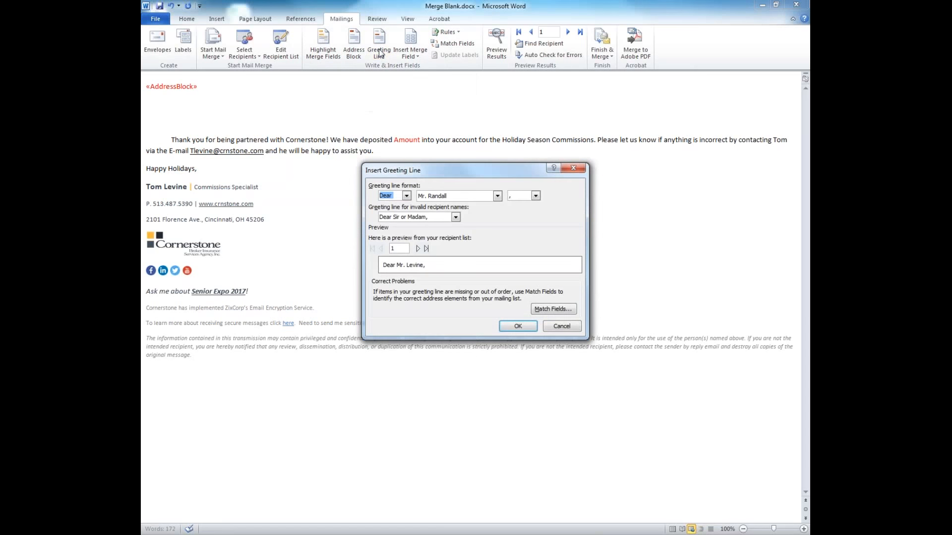
left_click(406, 196)
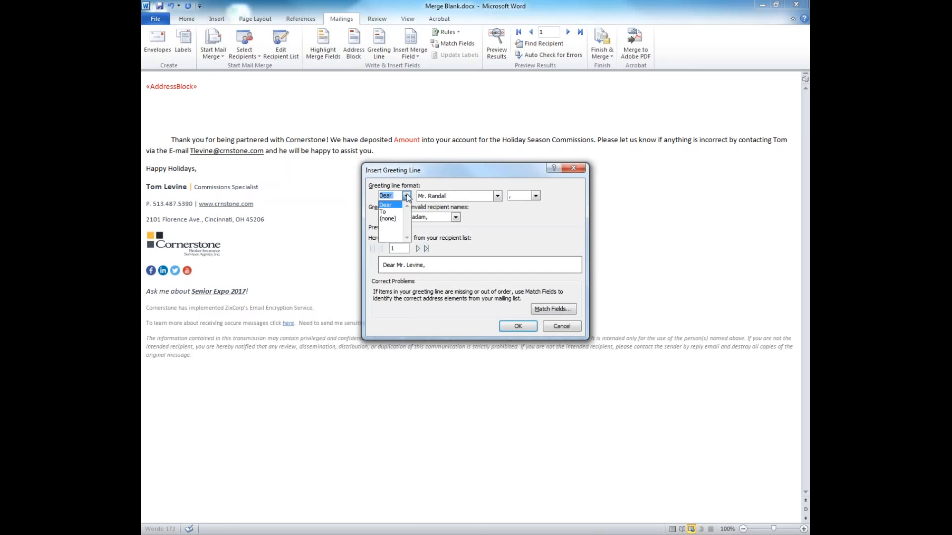
left_click(387, 218)
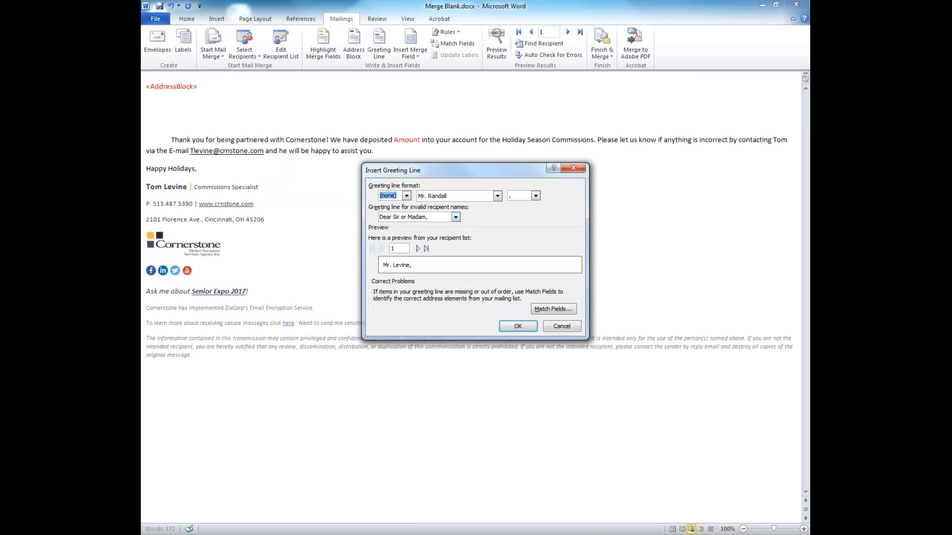
left_click(496, 197)
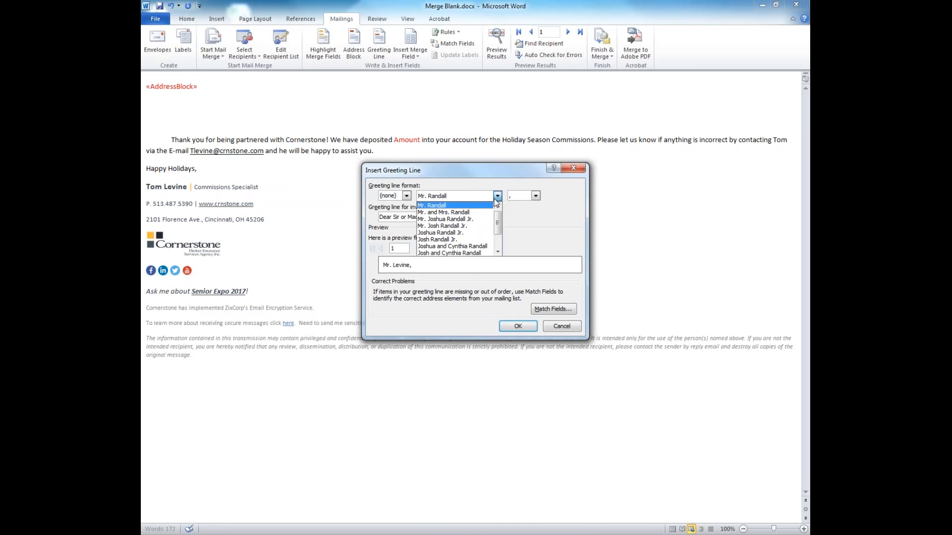
scroll(471, 234, "down", 2)
scroll(471, 234, "up", 2)
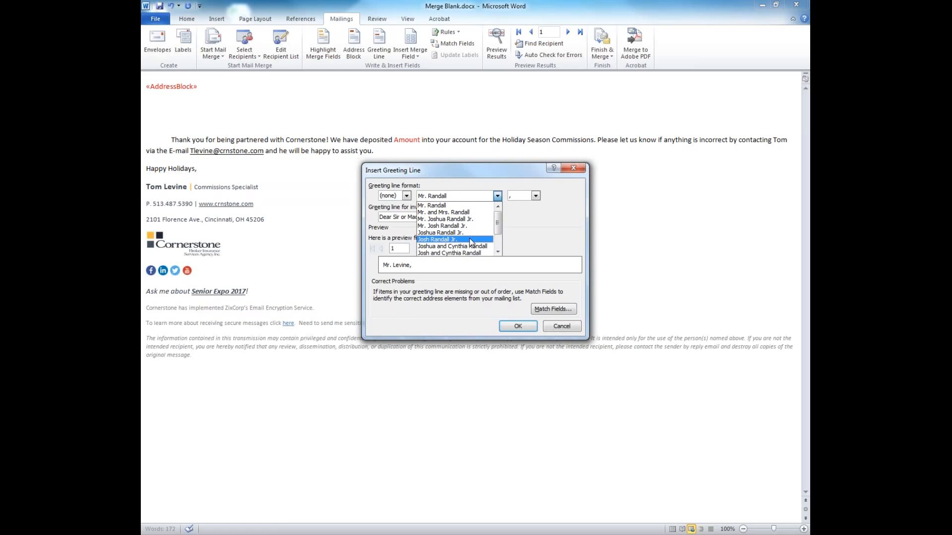
left_click(458, 208)
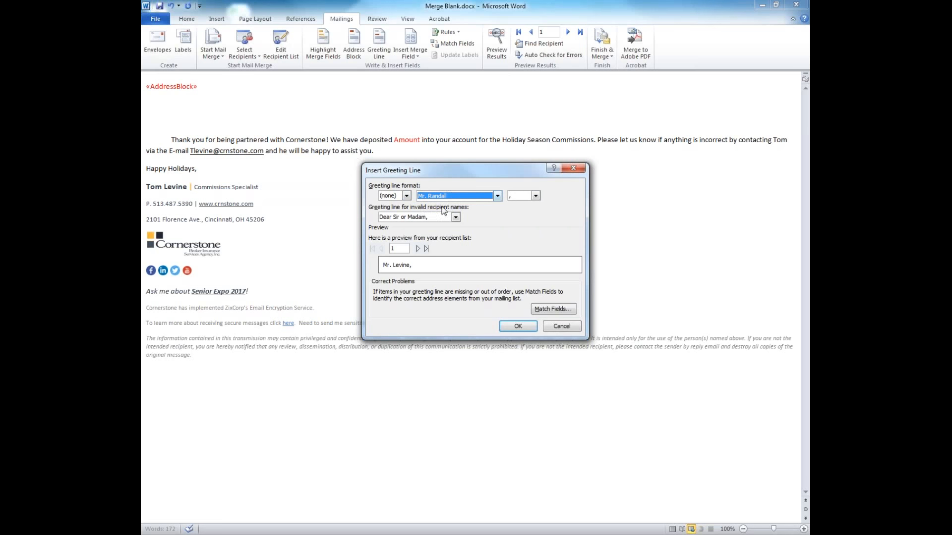
left_click(538, 196)
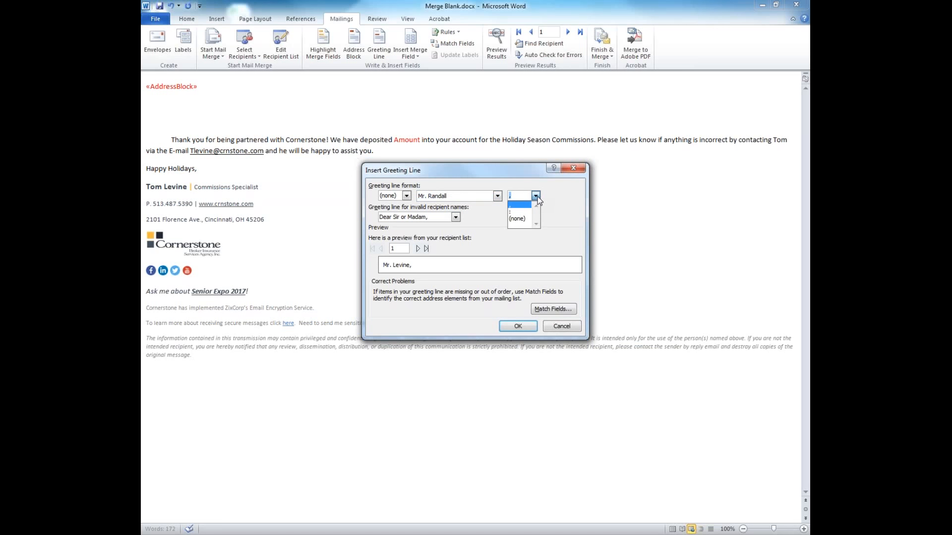
left_click(511, 212)
left_click(455, 218)
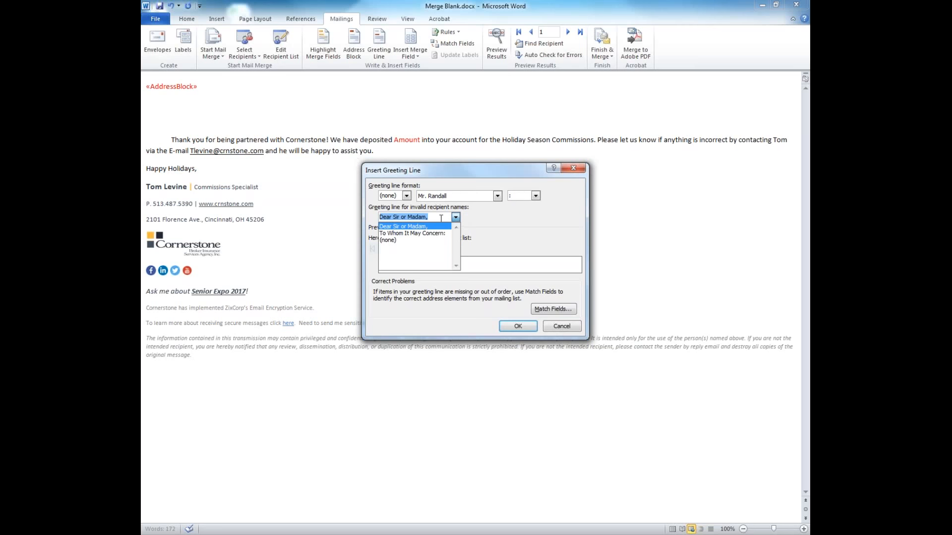
left_click(399, 233)
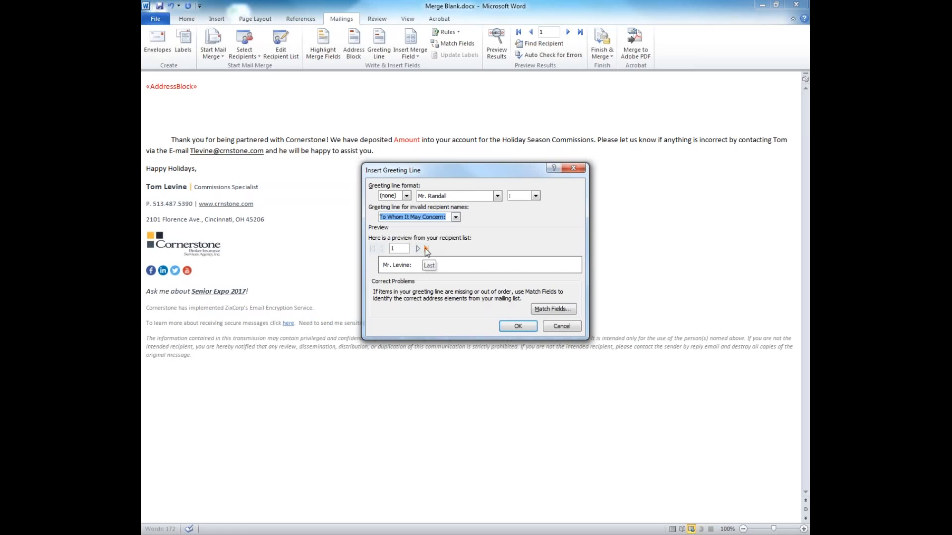
Preview the greeting for successive recipients in the list and insert the greeting line into the letter
left_click(419, 249)
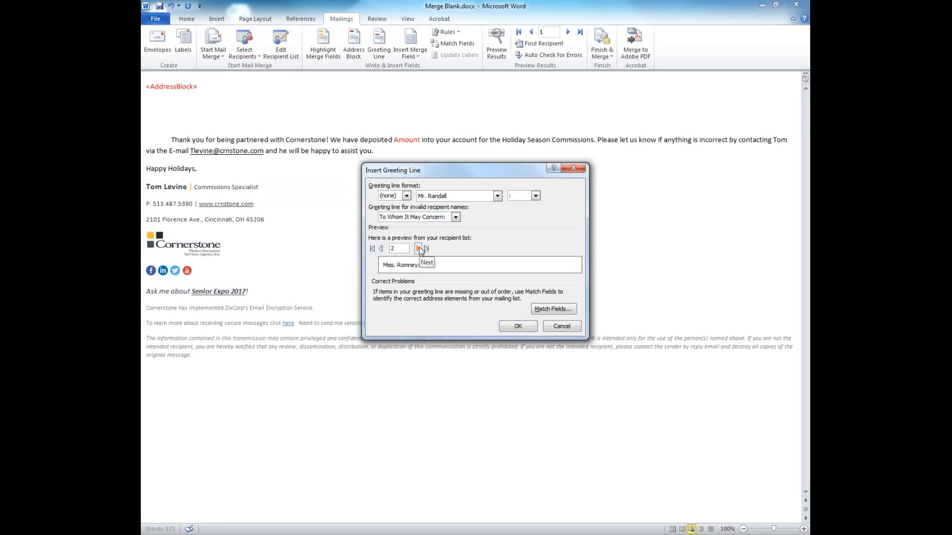
left_click(419, 249)
left_click(419, 249)
left_click(419, 249)
left_click(419, 249)
left_click(419, 249)
left_click(419, 249)
left_click(419, 249)
left_click(419, 249)
left_click(517, 326)
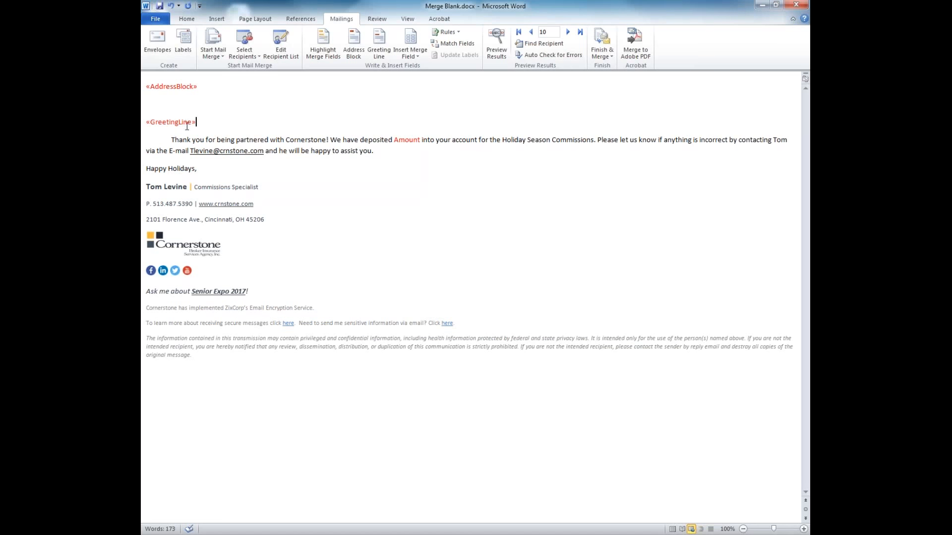
Replace the red Amount placeholder after "deposited" with the Amount merge field
left_click(420, 140)
key("BackSpace")
key("BackSpace")
key("BackSpace")
key("BackSpace")
key("BackSpace")
key("BackSpace")
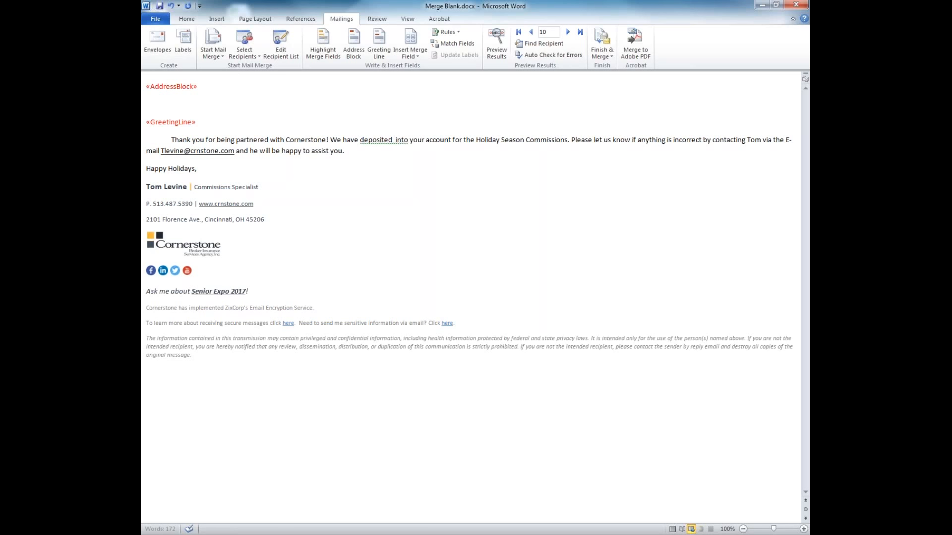
left_click(405, 55)
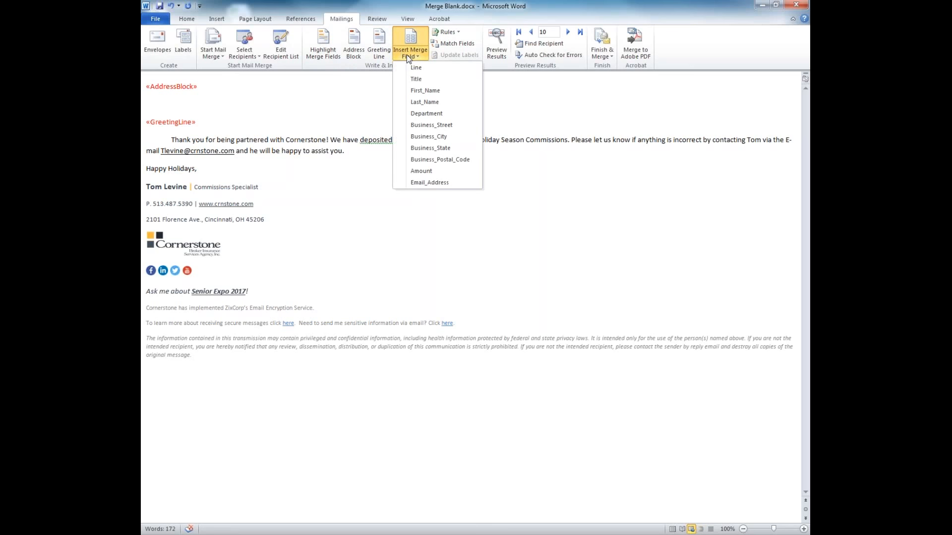
left_click(433, 172)
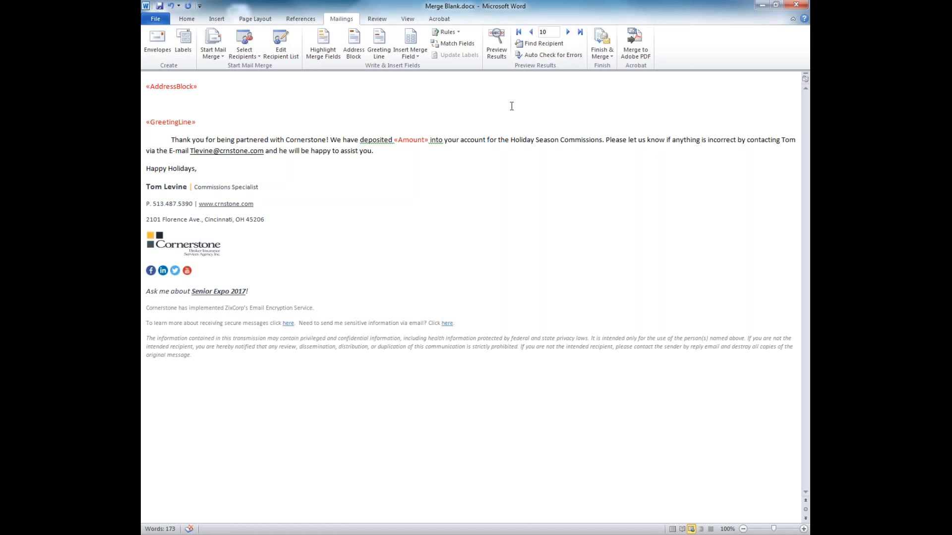
Preview the merged results and set the font color of the address block, greeting line and amount to Automatic
left_click(493, 43)
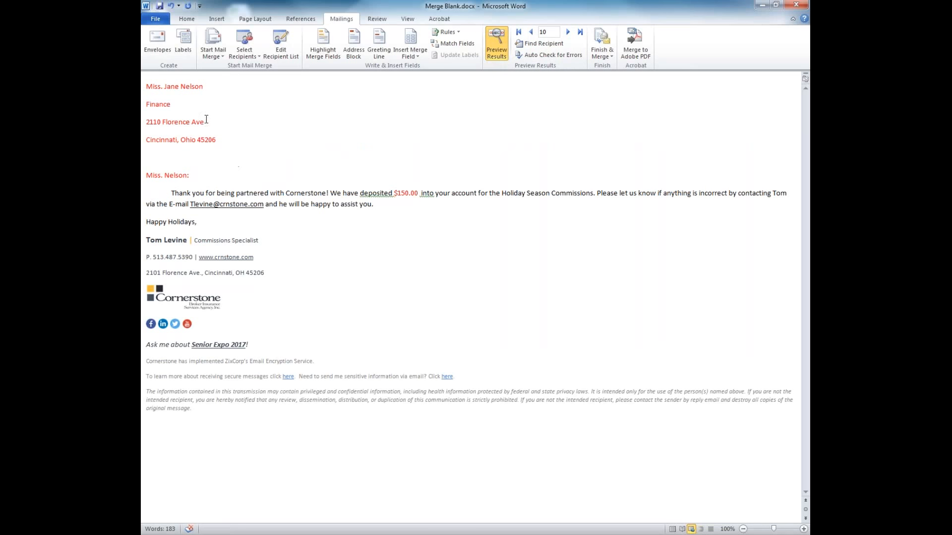
left_click(410, 192)
left_click_drag(444, 190, 293, 57)
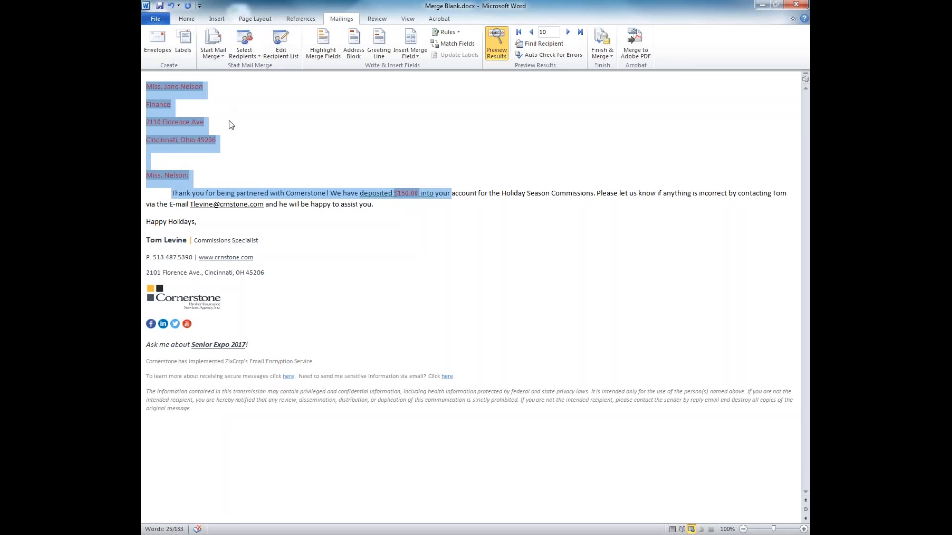
left_click(186, 19)
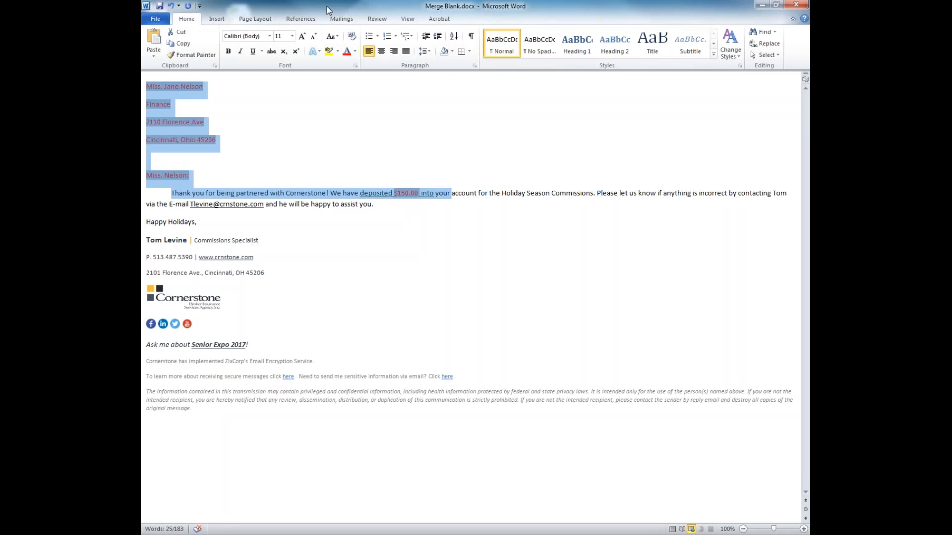
left_click(355, 51)
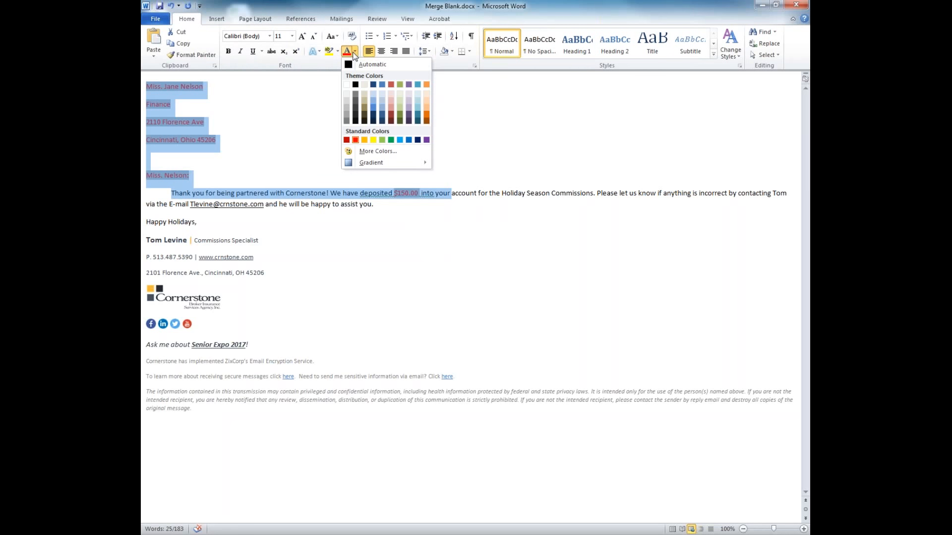
left_click(355, 65)
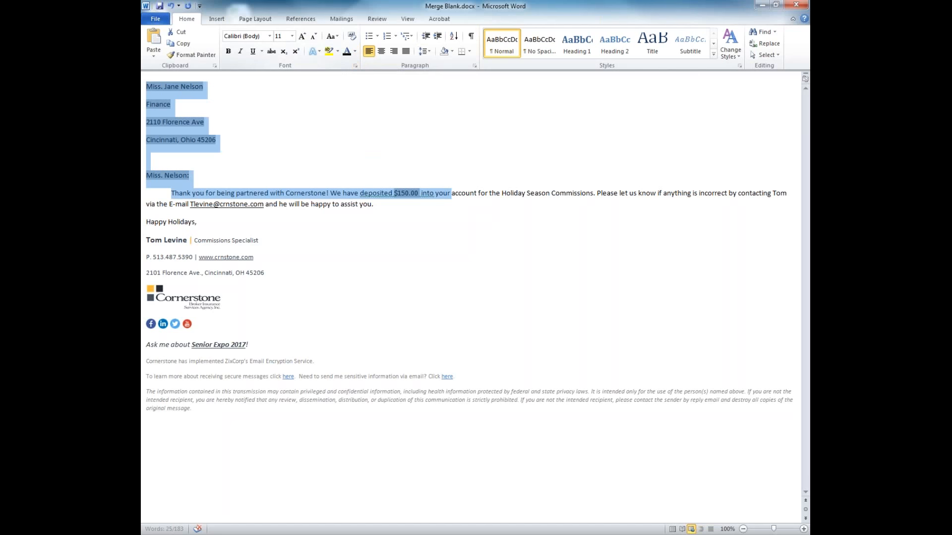
left_click(531, 206)
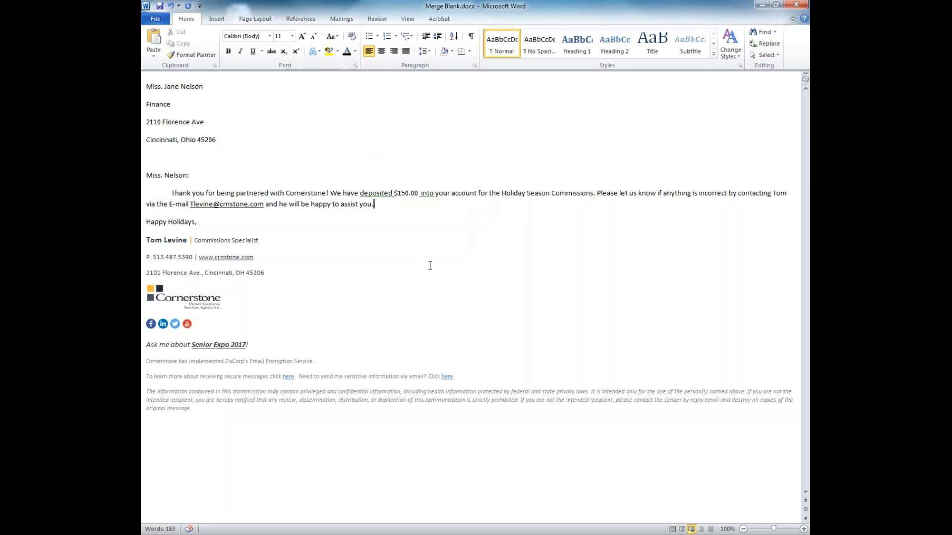
Examine the field matching without changing it and preview the letter for neighboring recipients
left_click(341, 19)
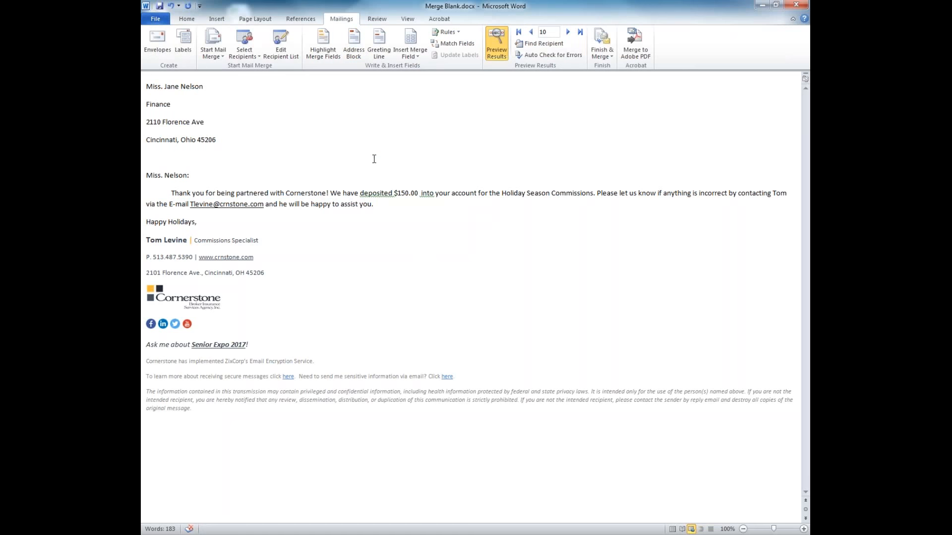
left_click(454, 44)
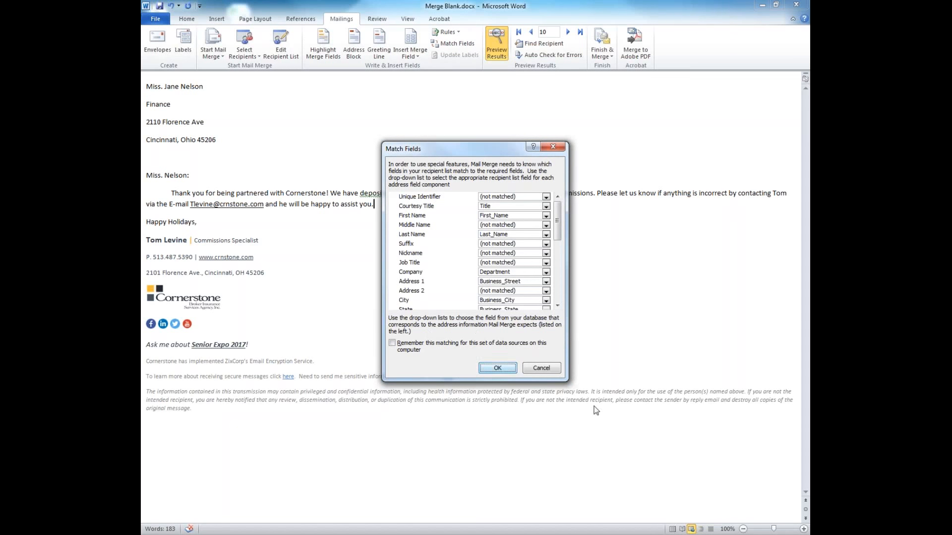
left_click(541, 367)
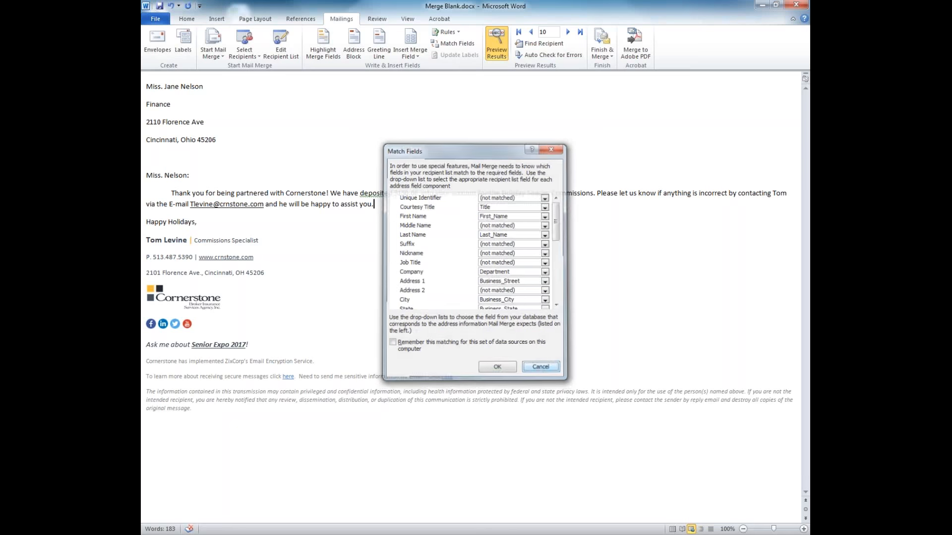
left_click(530, 33)
left_click(529, 33)
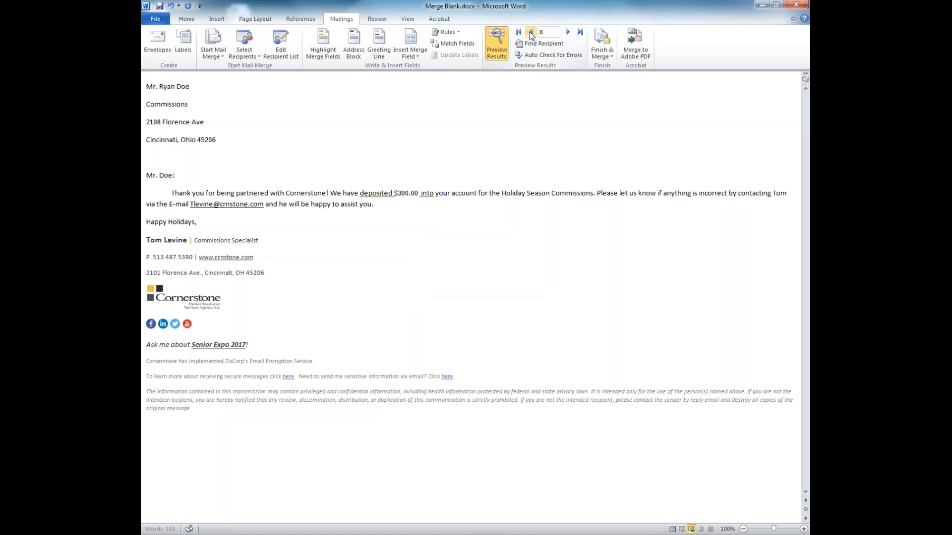
left_click(569, 33)
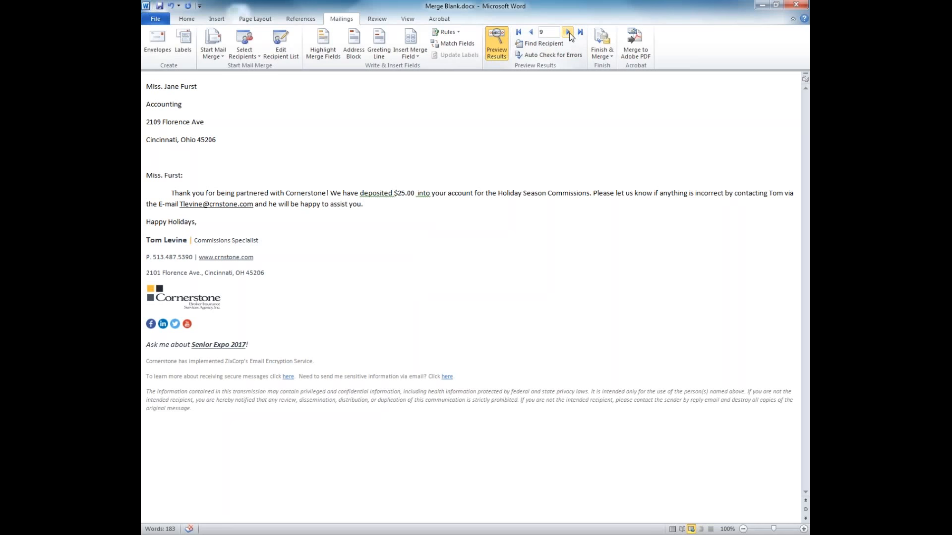
Set up merging to e-mail messages with Email_Address as the recipient field and "December Commission Statement" as the subject line
left_click(607, 58)
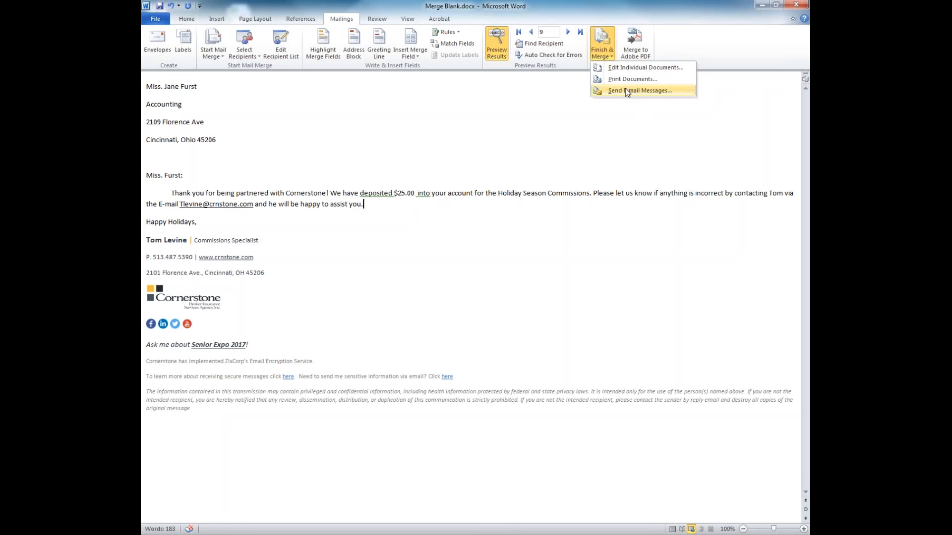
left_click(626, 90)
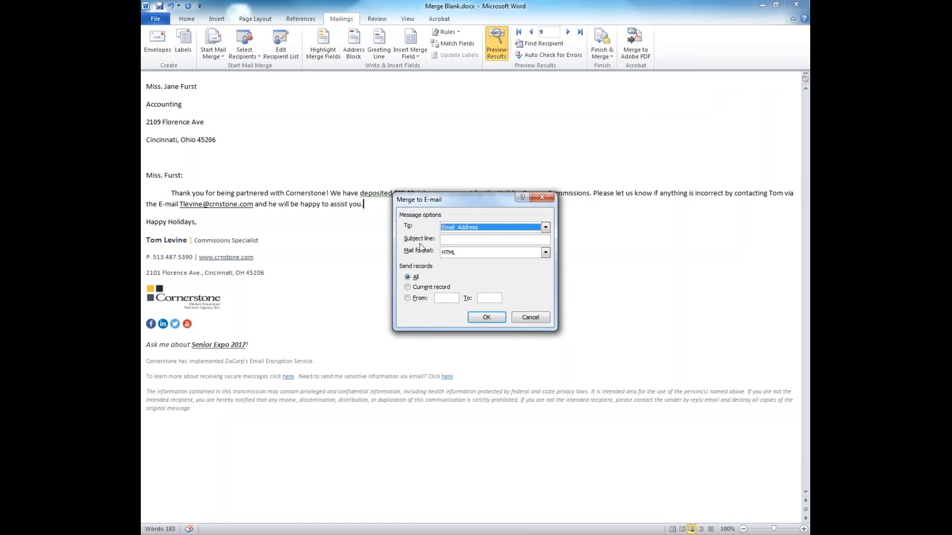
left_click(546, 228)
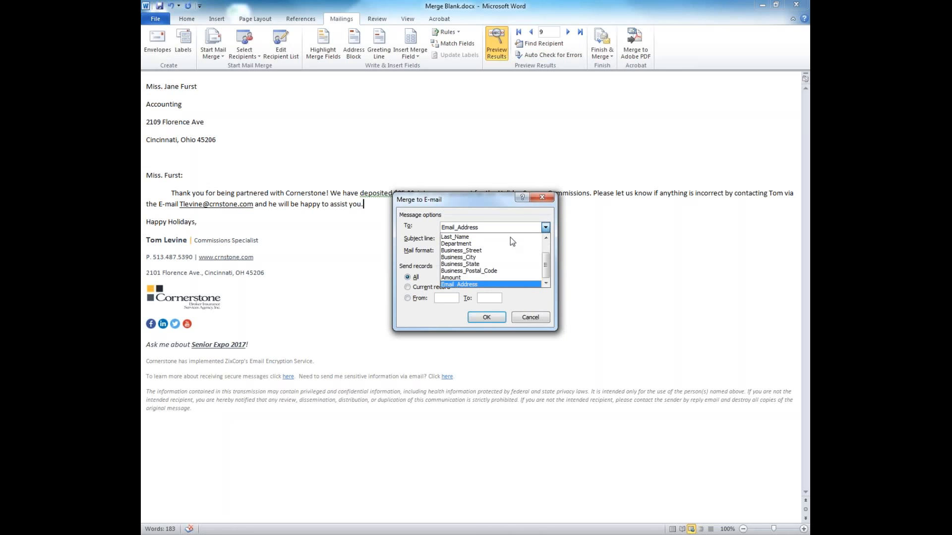
left_click(483, 284)
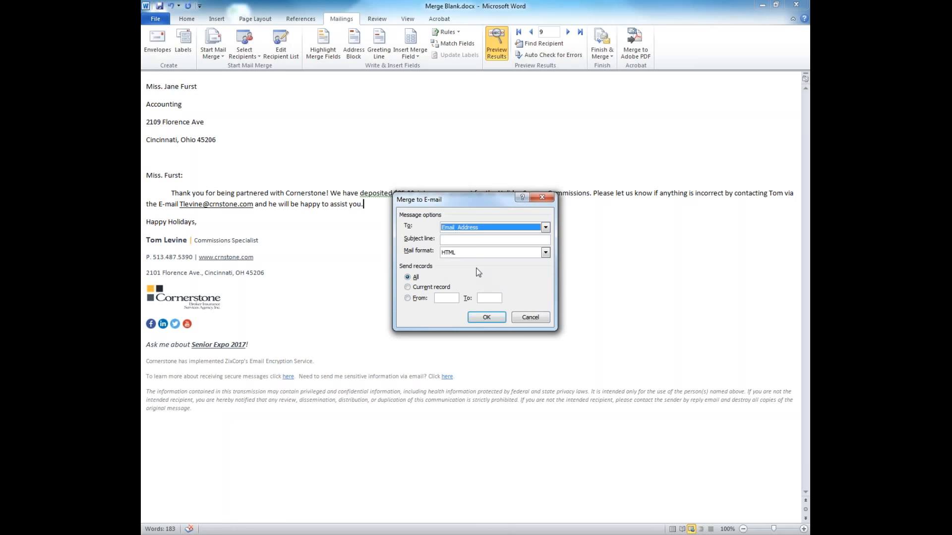
left_click(470, 240)
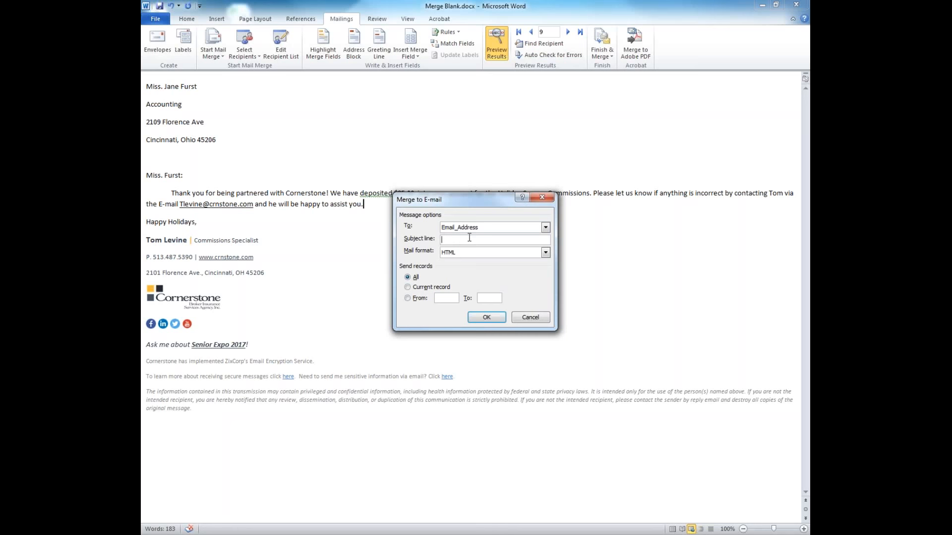
type("December")
type("Commission Statement")
Keep the mail format as HTML and send the merged e-mails to all records
left_click(545, 253)
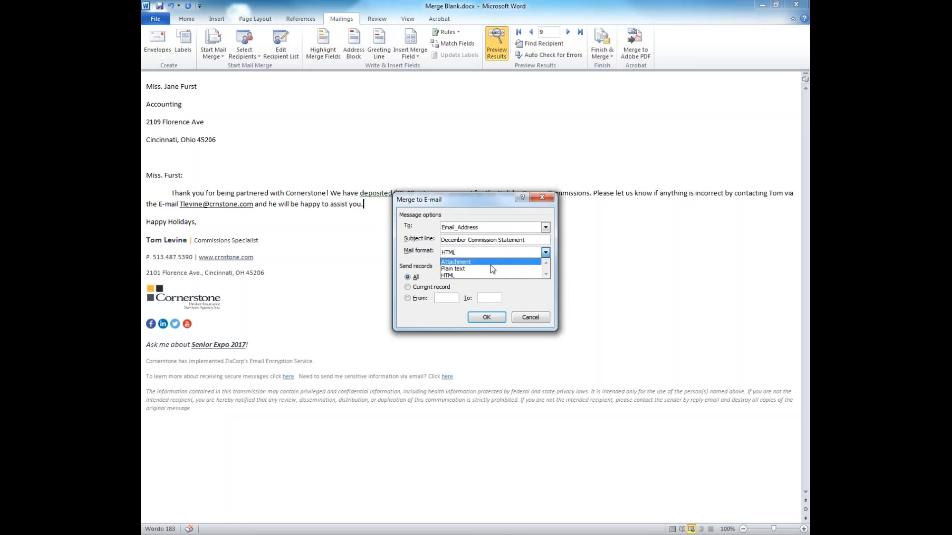
left_click(415, 261)
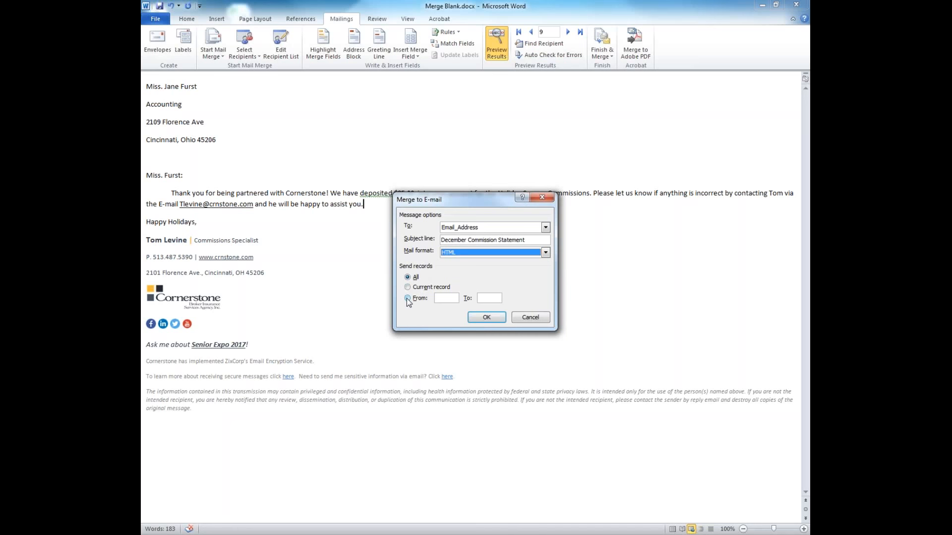
left_click(487, 317)
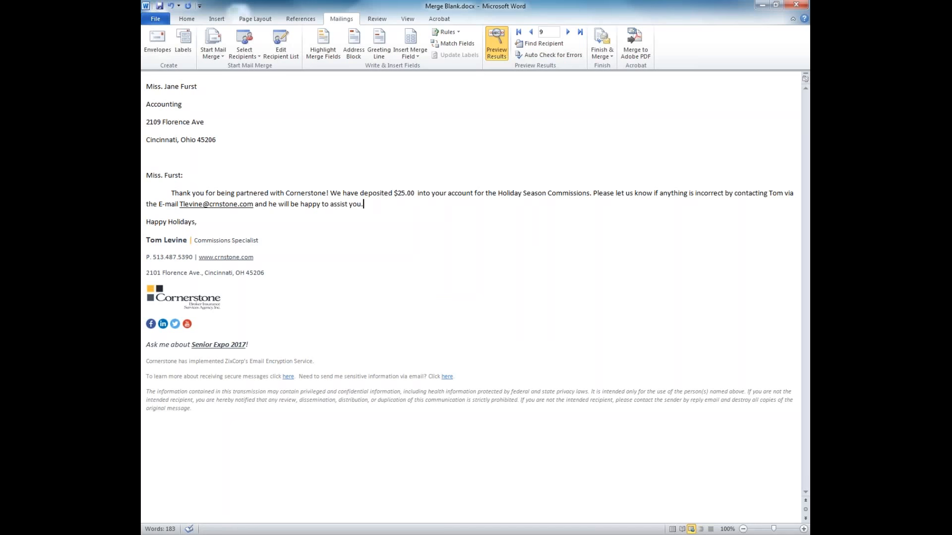
Switch to Outlook, check Sent Items for the December Commission Statement messages, and return to Word
key("alt+Tab")
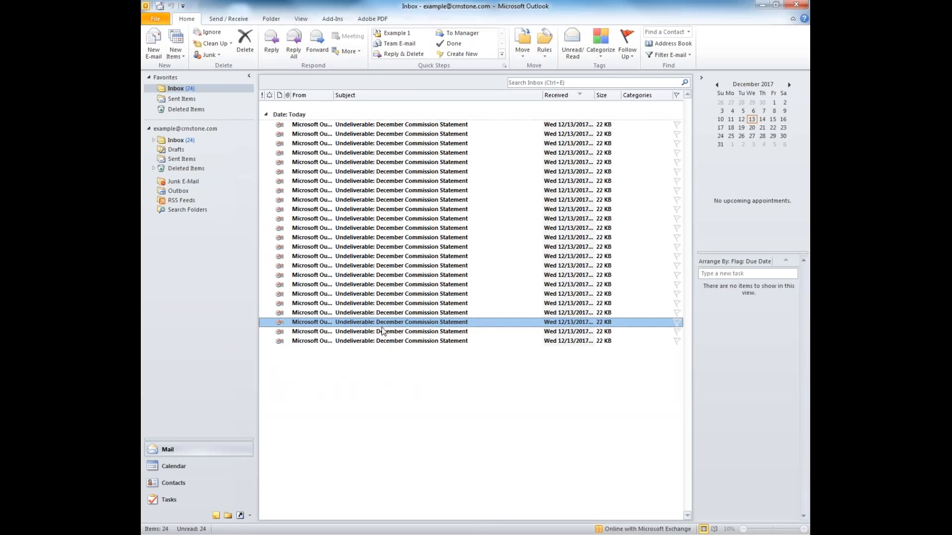
left_click(185, 99)
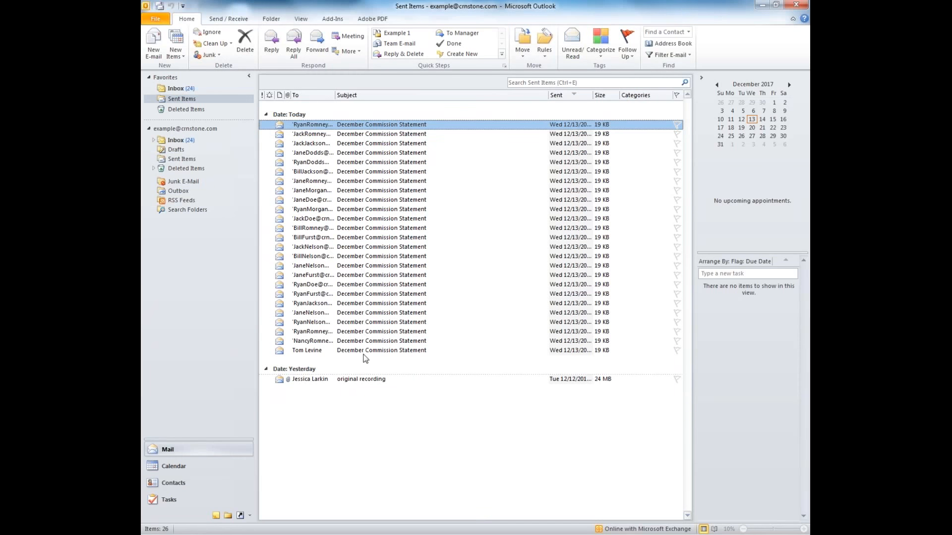
left_click(306, 351)
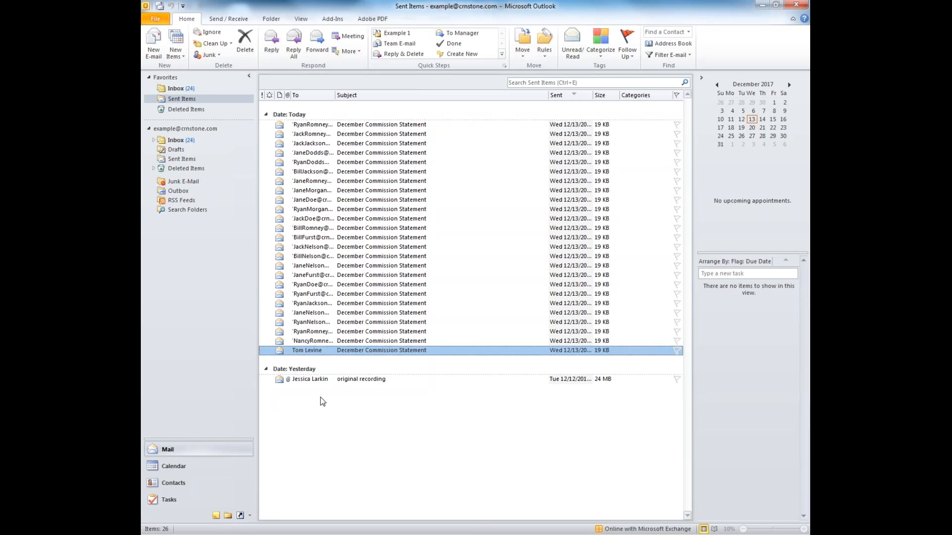
left_click(762, 5)
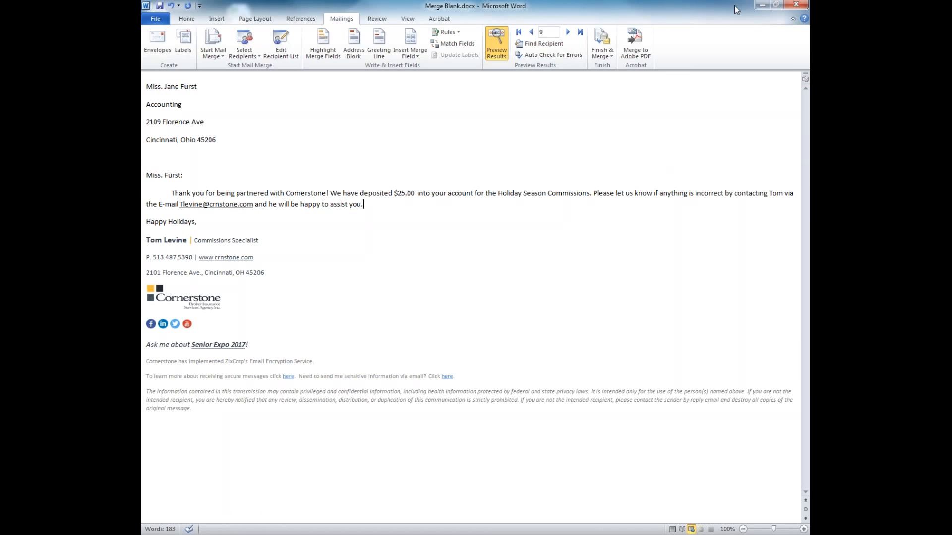
Close Merge Blank.docx without saving its changes and open Word again with a new blank document
left_click(796, 5)
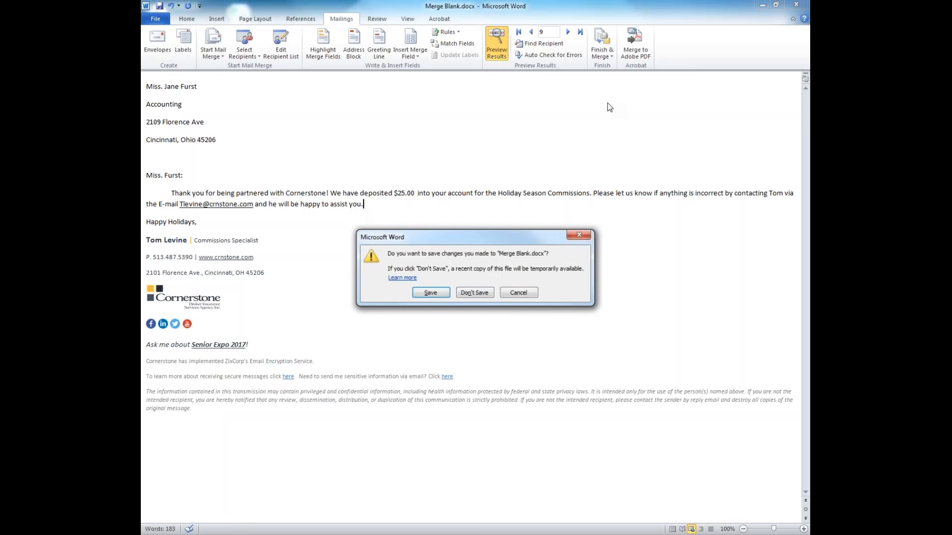
left_click(469, 293)
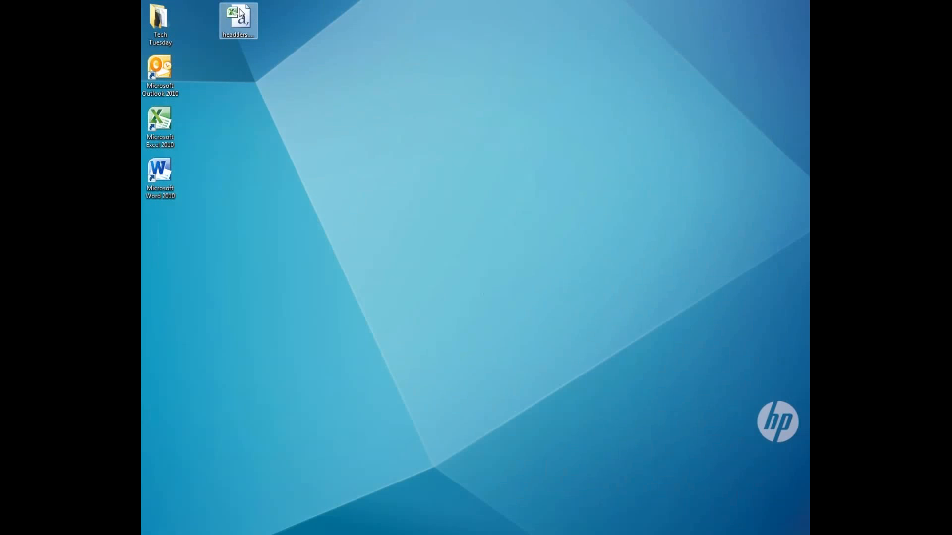
double_click(159, 171)
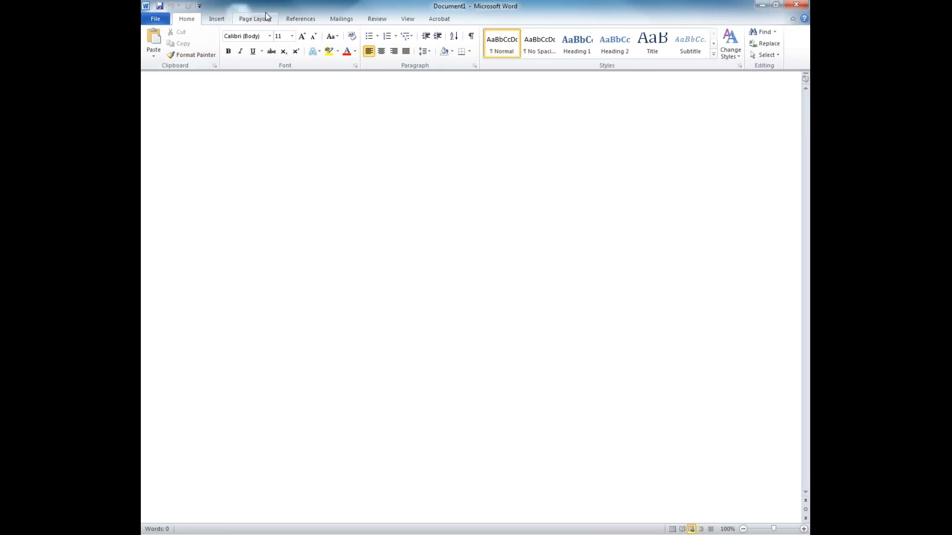
Start a labels mail merge using the Microsoft vendor and the second 30 Per Page product, a 1" by 2.63" address label
left_click(341, 19)
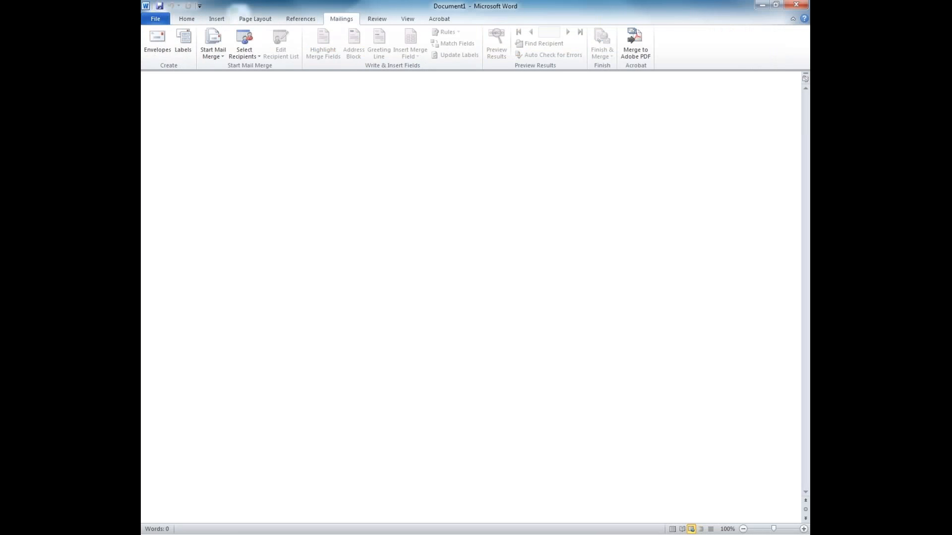
left_click(214, 56)
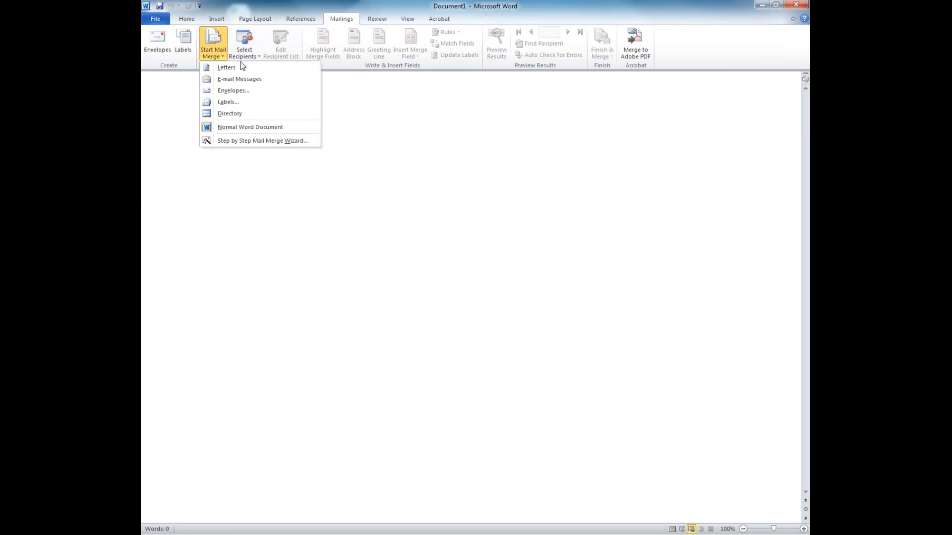
left_click(244, 103)
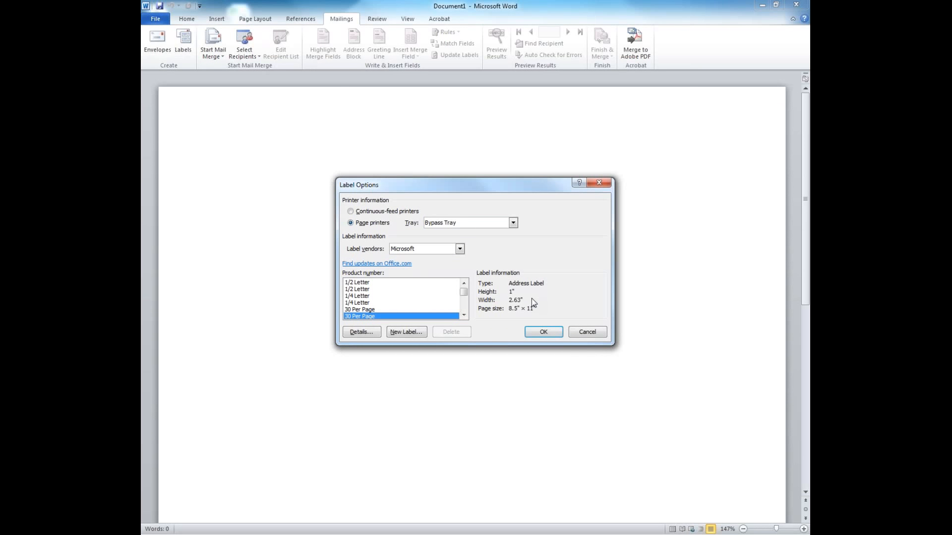
left_click(453, 249)
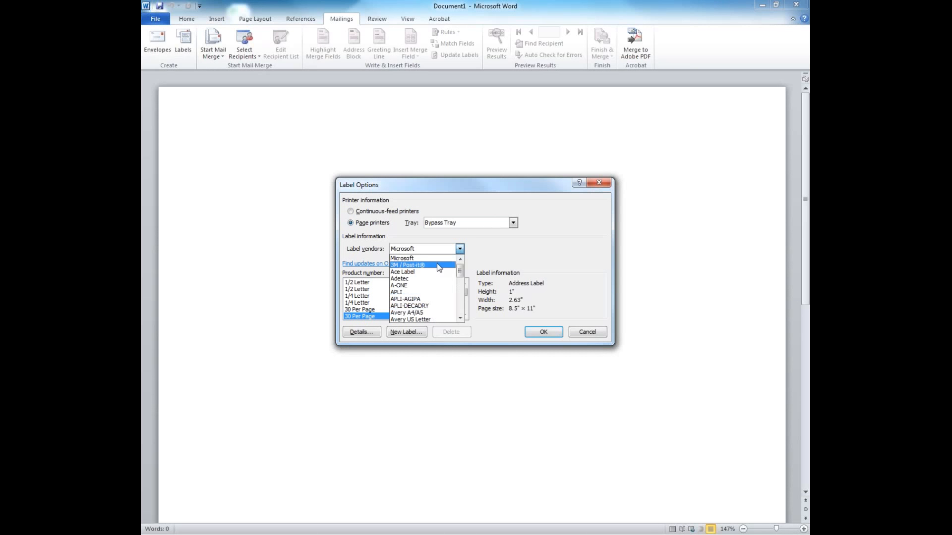
left_click(416, 258)
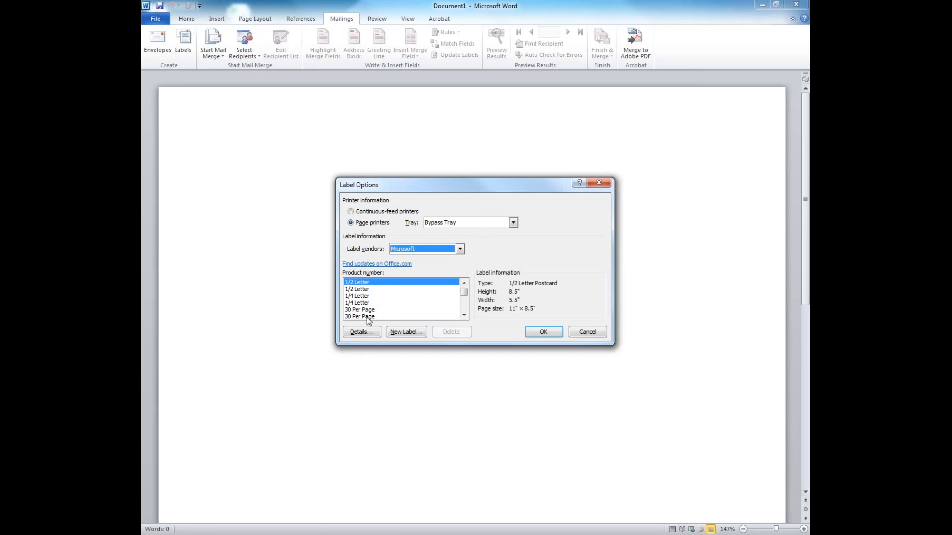
left_click(368, 316)
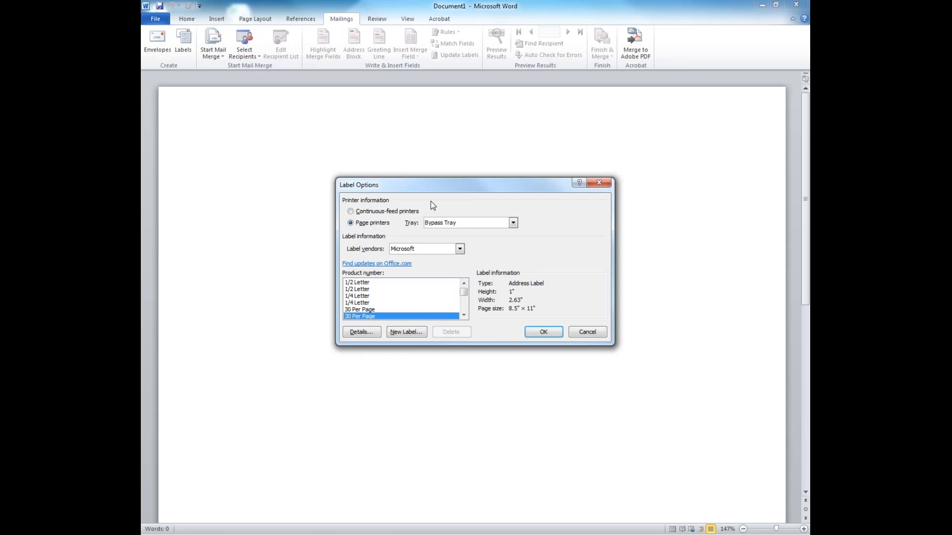
left_click(544, 333)
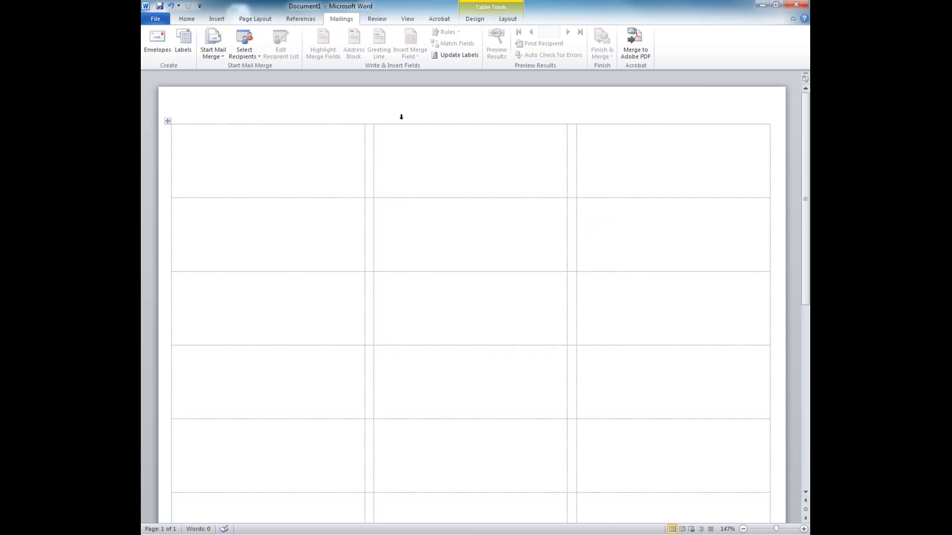
Turn off the gridlines of the label table
left_click(507, 19)
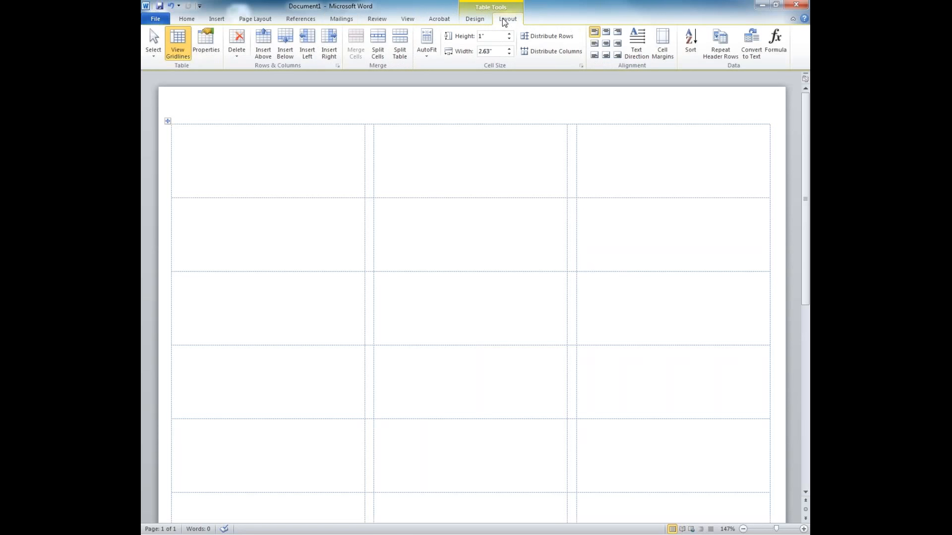
left_click(179, 54)
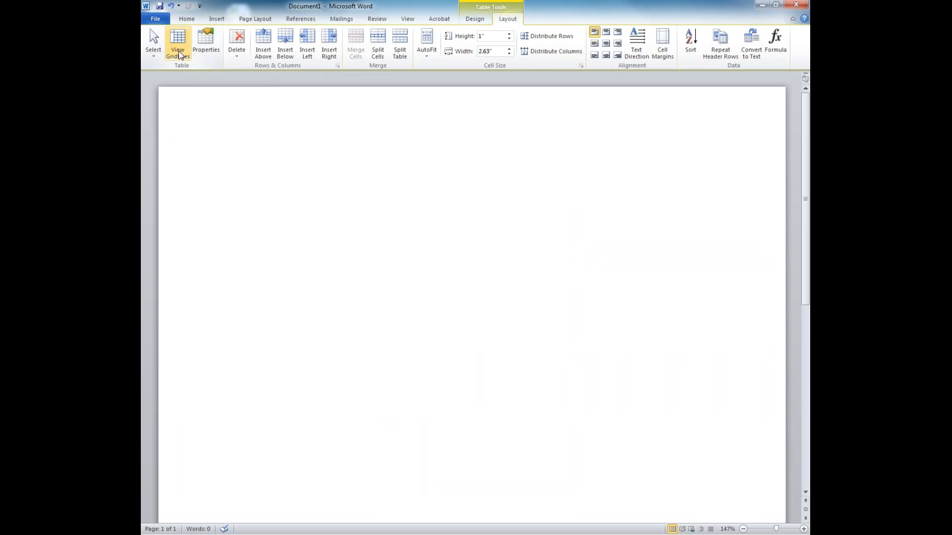
Show the label table's gridlines again and use the existing list Working Merge Document.csv from the desktop's Tech Tuesday folder as recipients
left_click(179, 55)
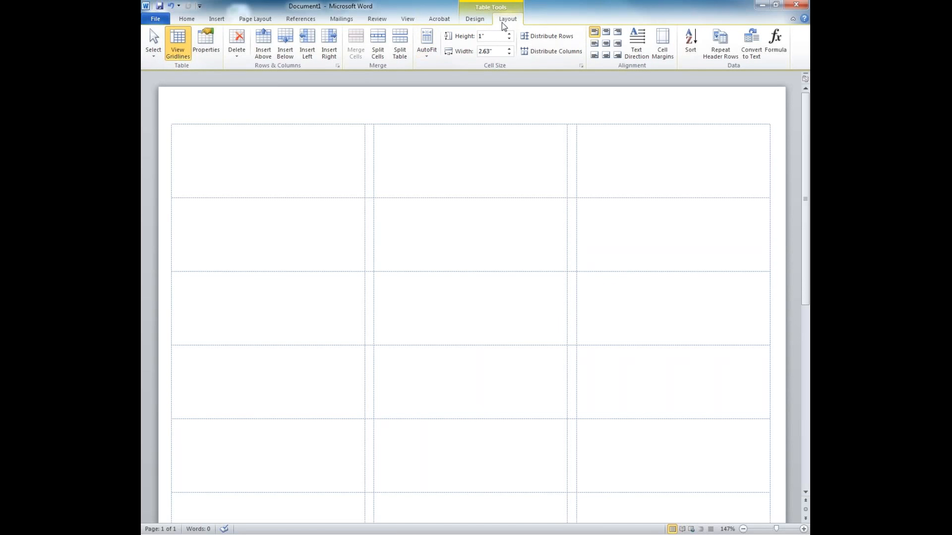
left_click(342, 22)
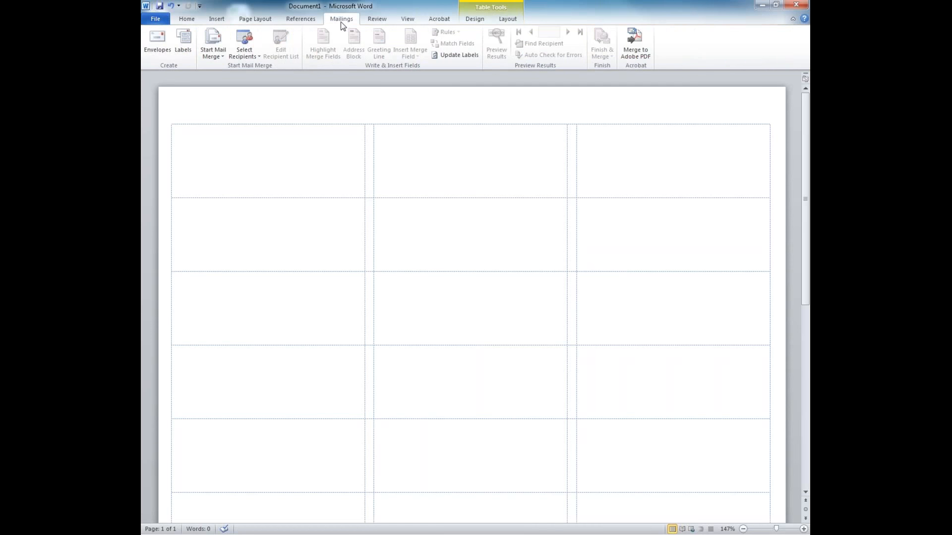
left_click(256, 58)
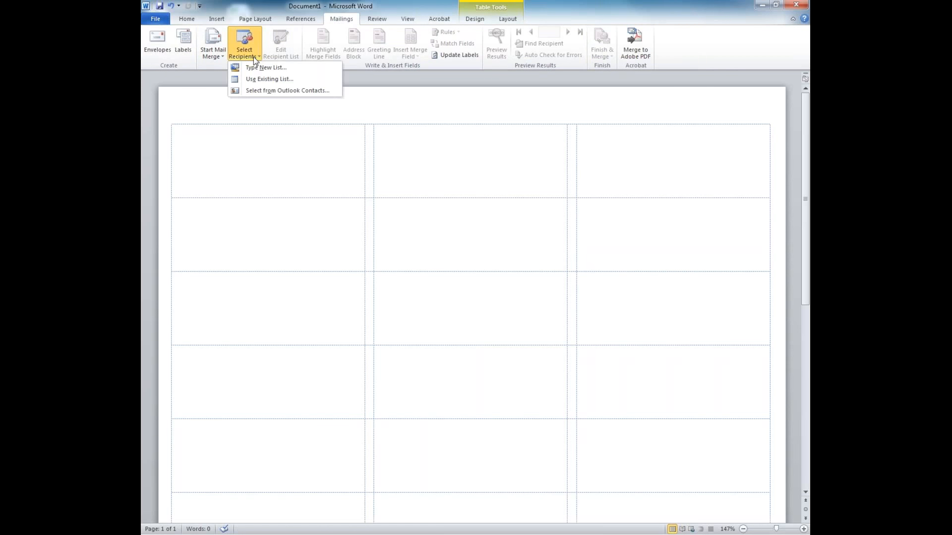
left_click(255, 77)
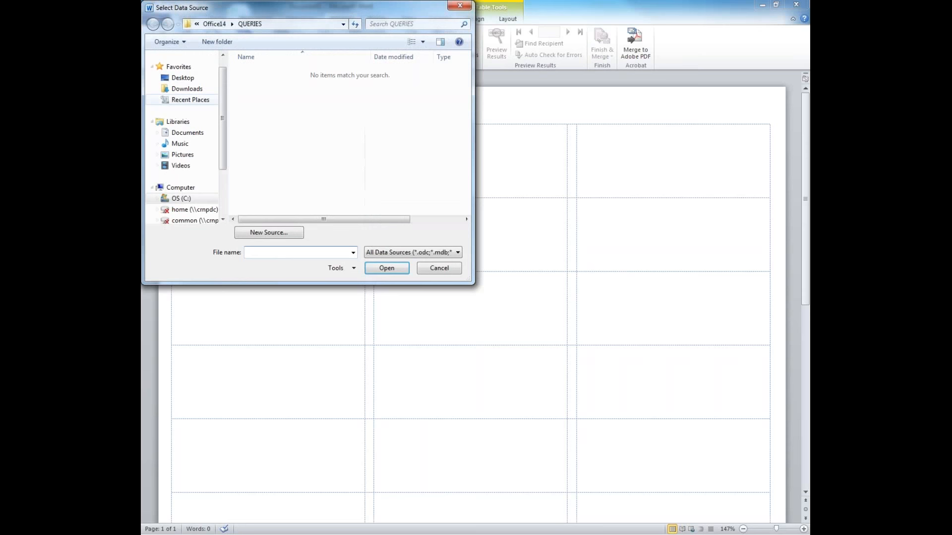
left_click(209, 79)
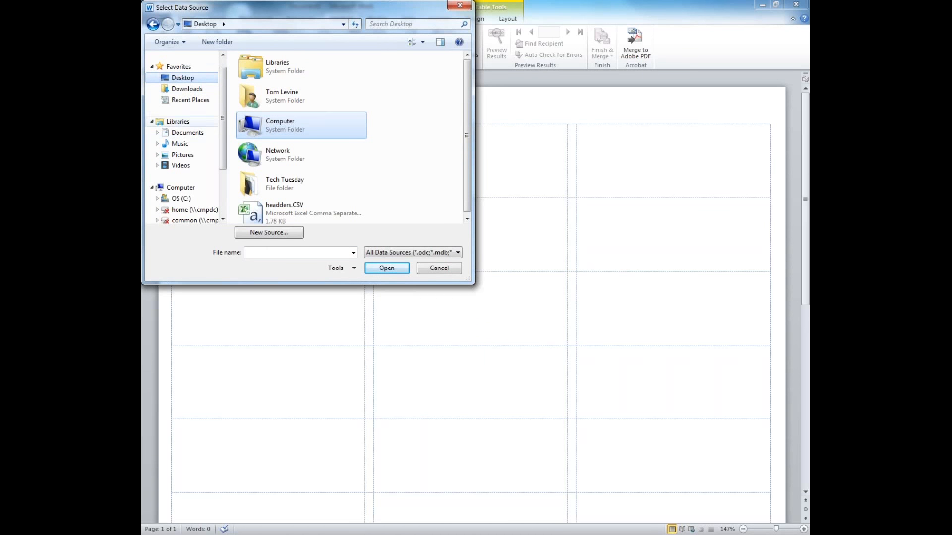
double_click(263, 180)
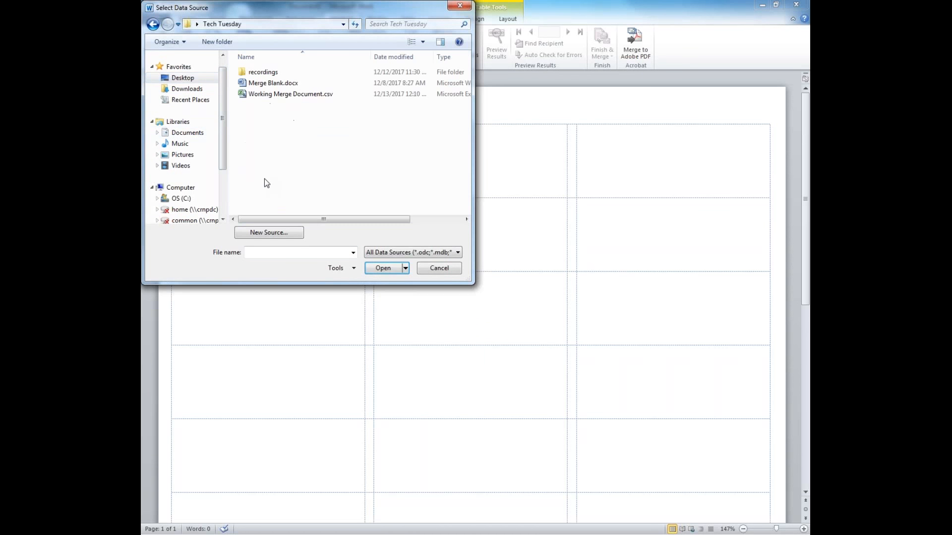
left_click(294, 94)
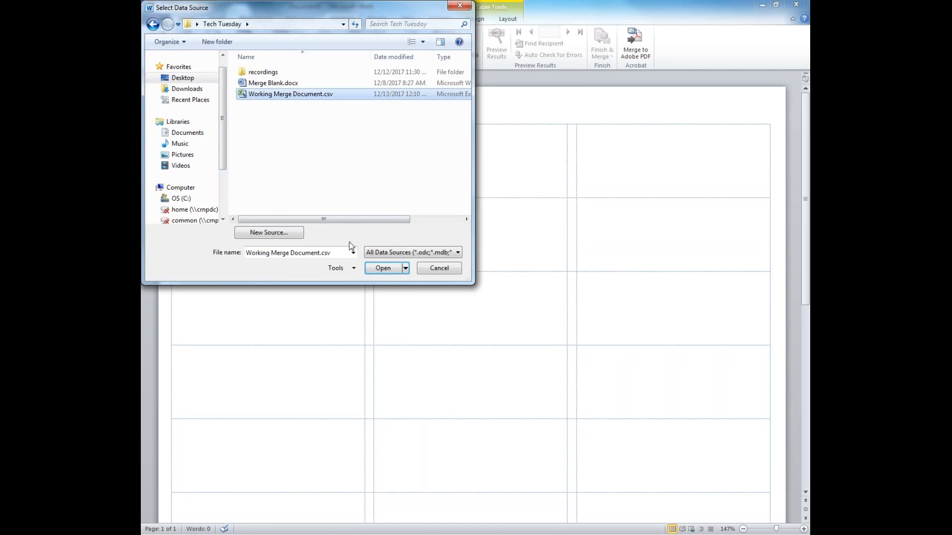
left_click(377, 271)
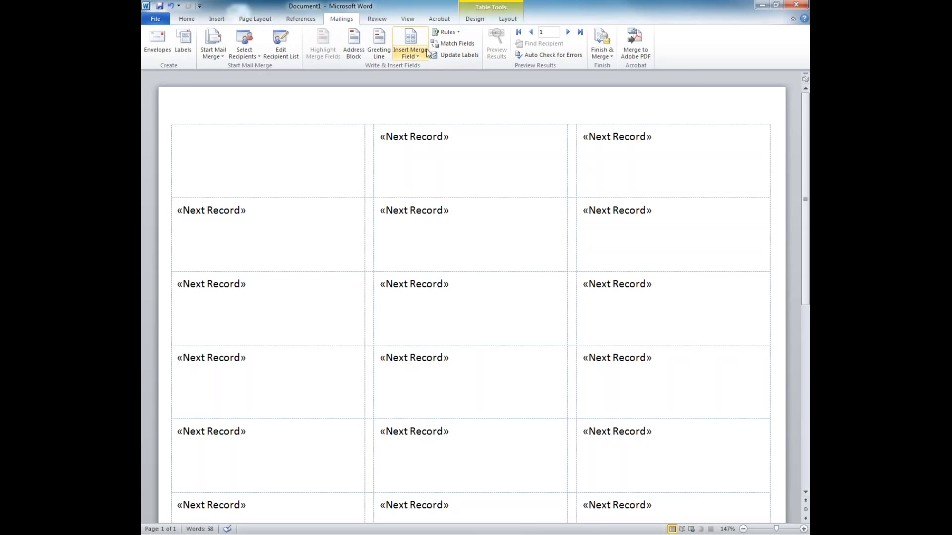
Insert an address block in the first label, with the Suffix field set to (not matched)
left_click(355, 53)
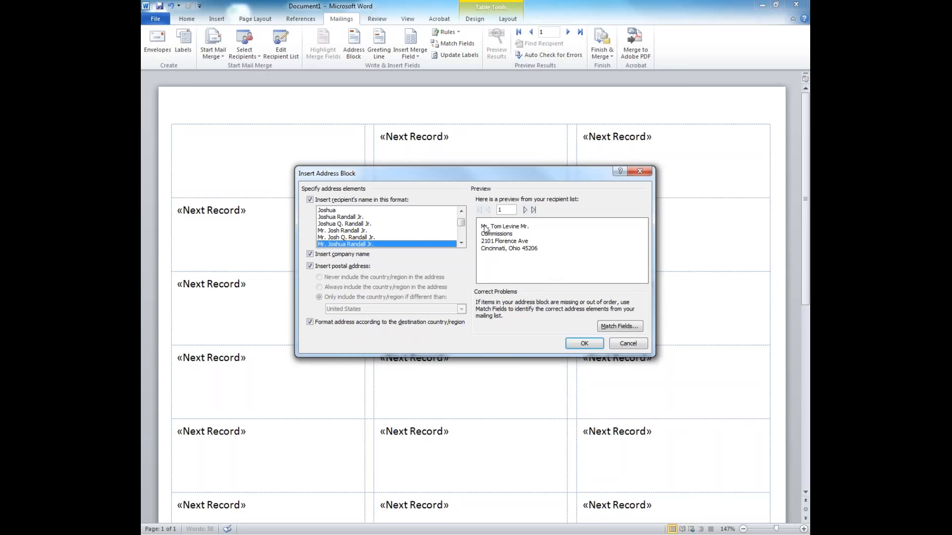
left_click(616, 325)
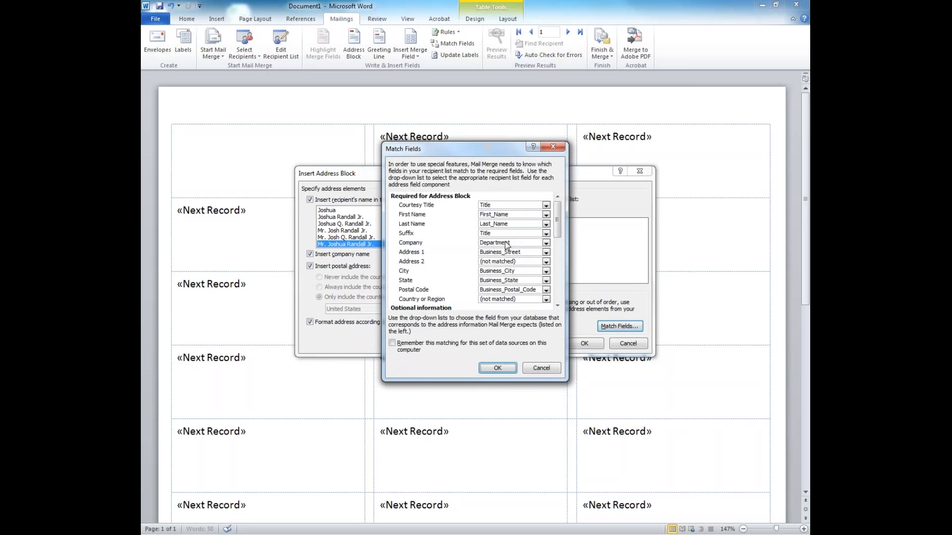
left_click(547, 234)
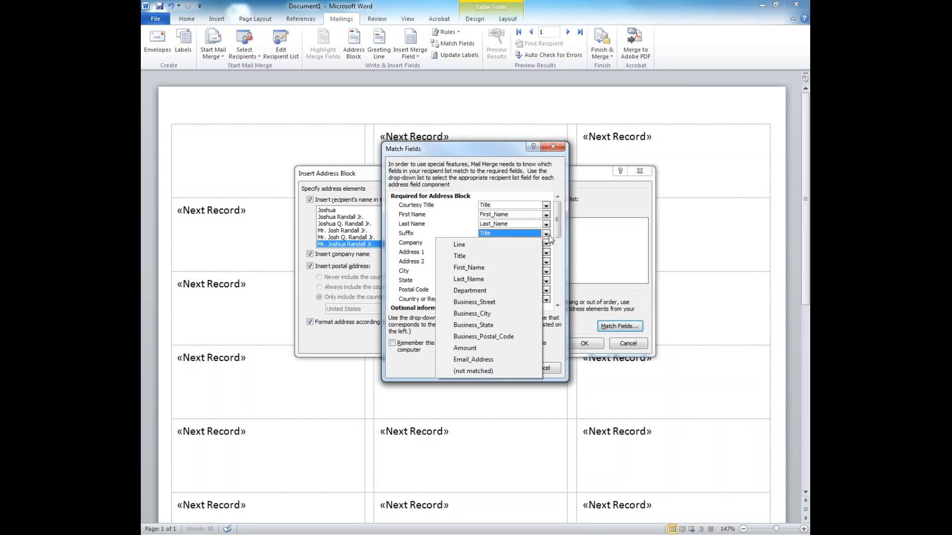
left_click(471, 373)
left_click(513, 369)
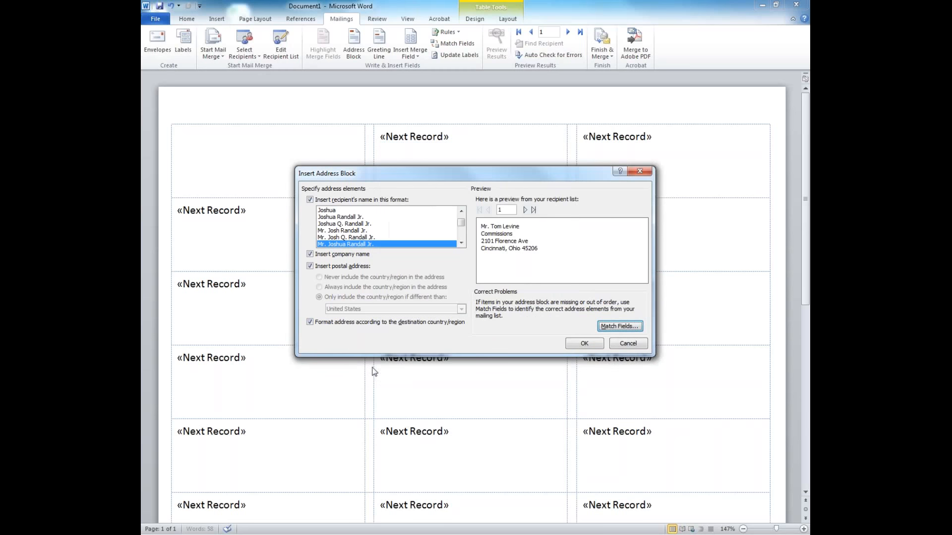
left_click(583, 344)
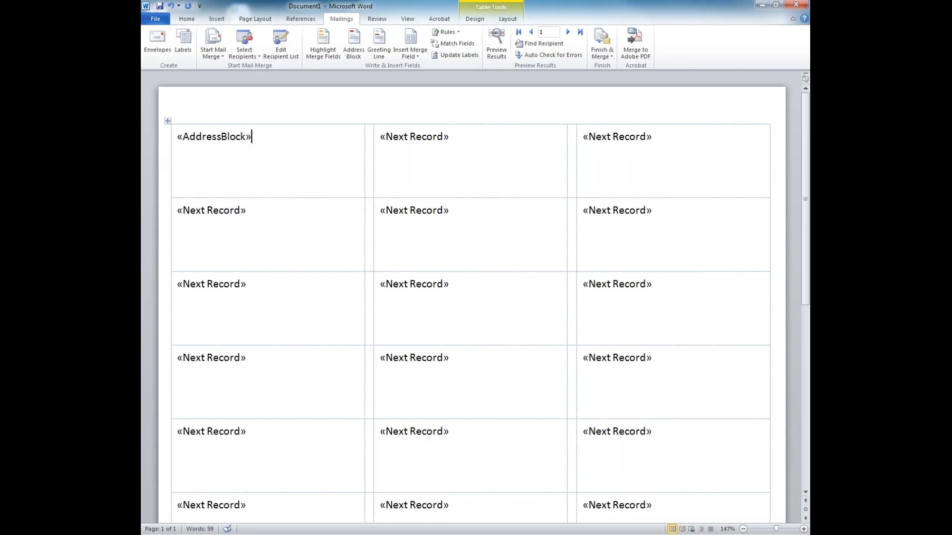
Preview the merge results and reduce the first label's address text to 10 pt
left_click(496, 47)
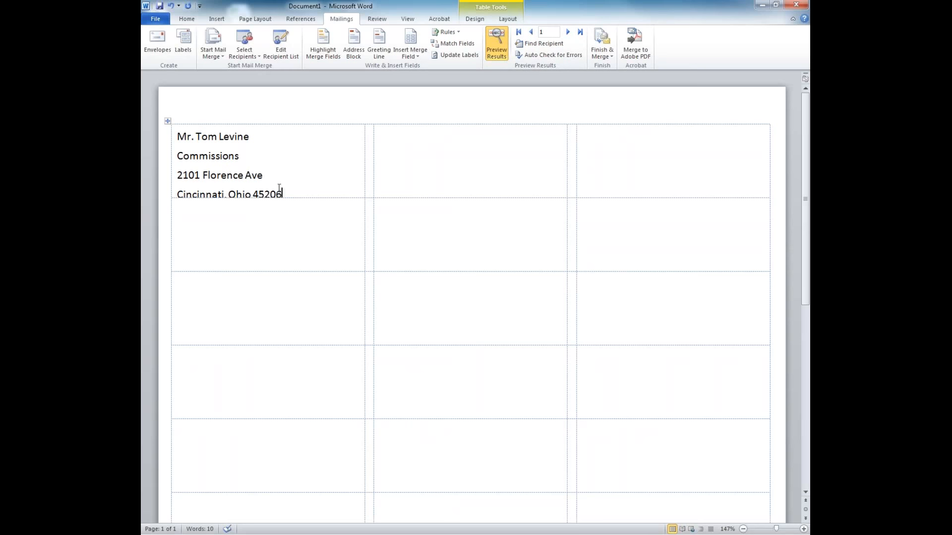
left_click_drag(284, 192, 178, 133)
left_click(186, 20)
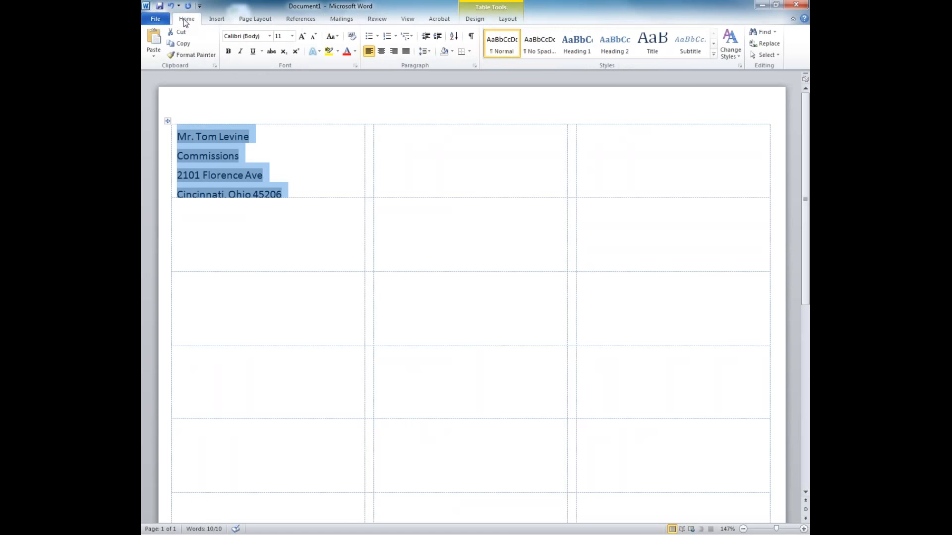
left_click(313, 36)
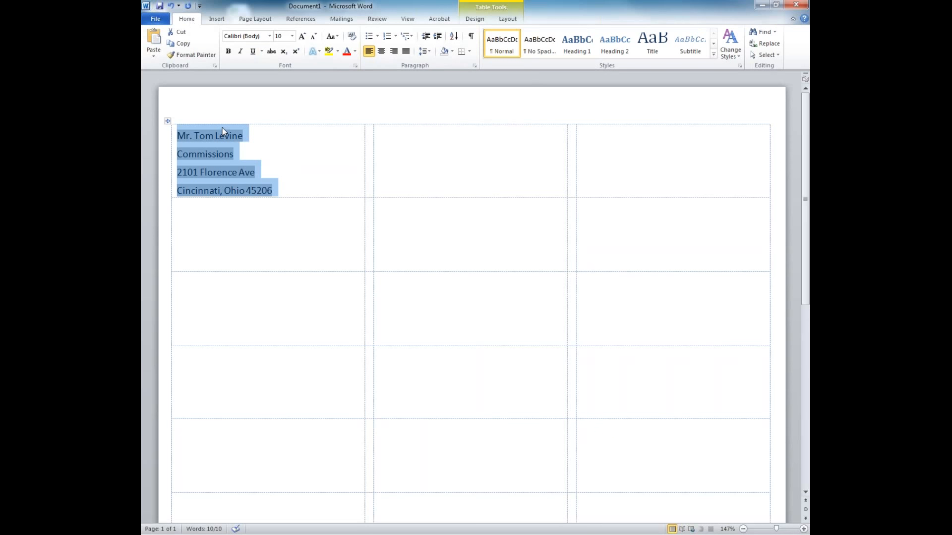
Turn off the results preview, update all labels with the first label's address block, and preview the merged sheet
left_click(342, 19)
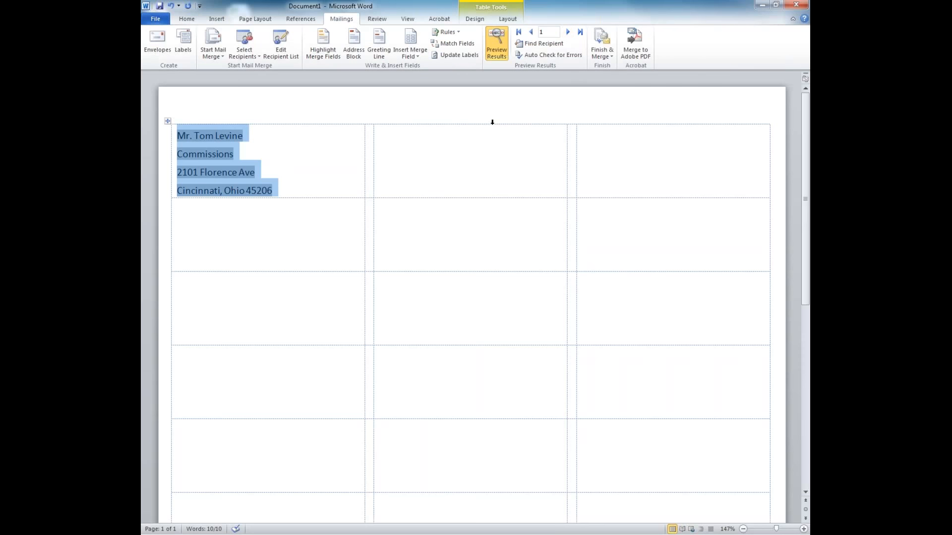
left_click(501, 52)
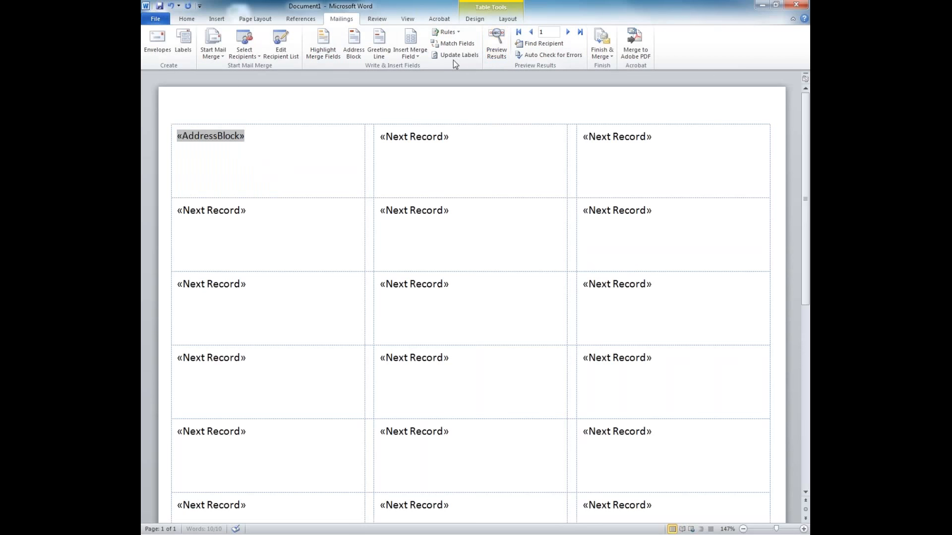
left_click(450, 55)
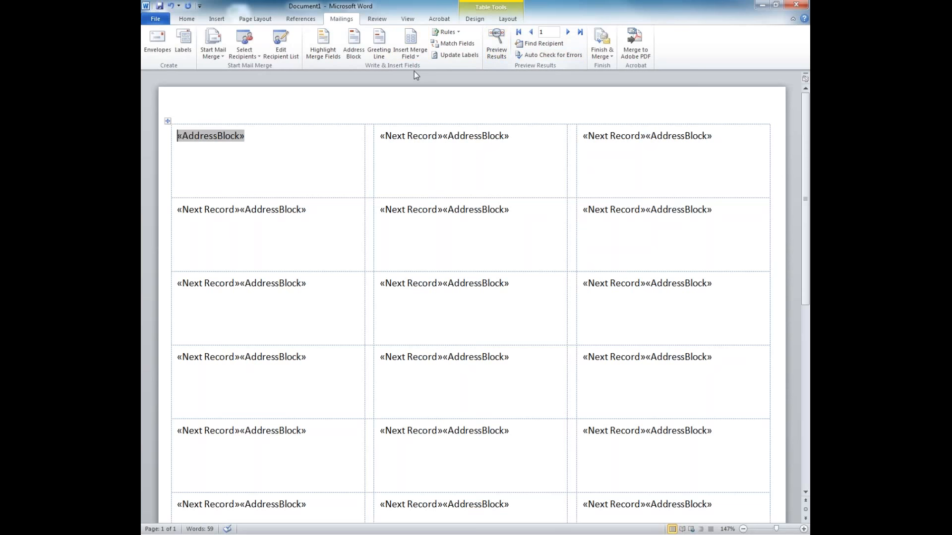
left_click(500, 46)
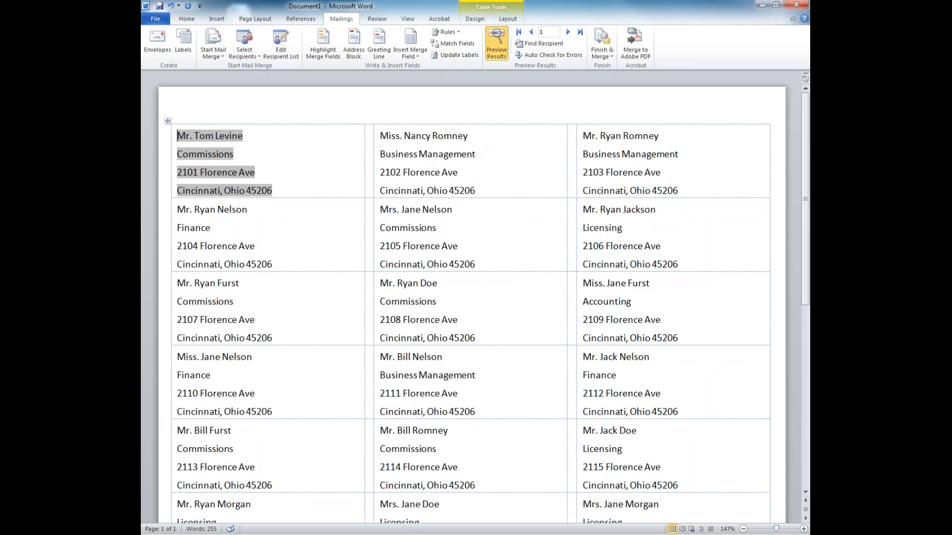
scroll(472, 130, "down", 6)
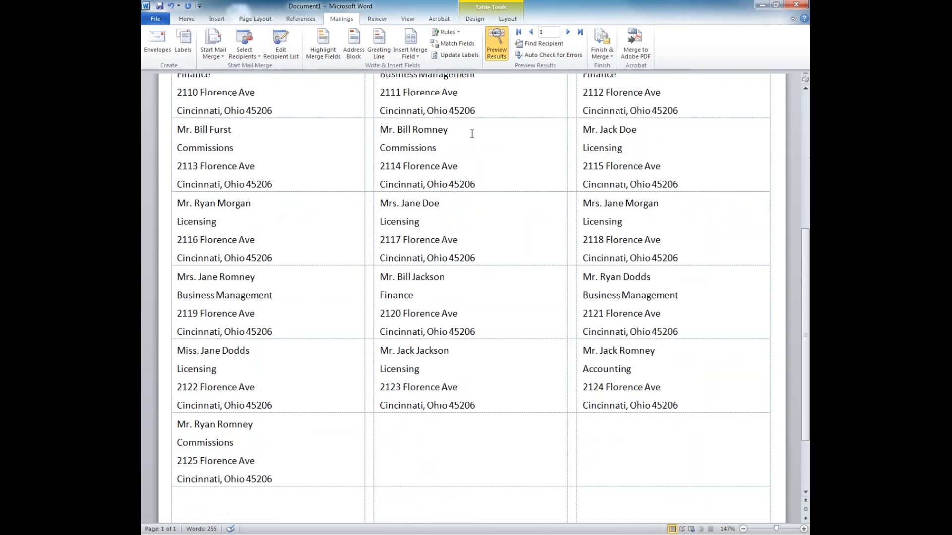
scroll(472, 128, "up", 6)
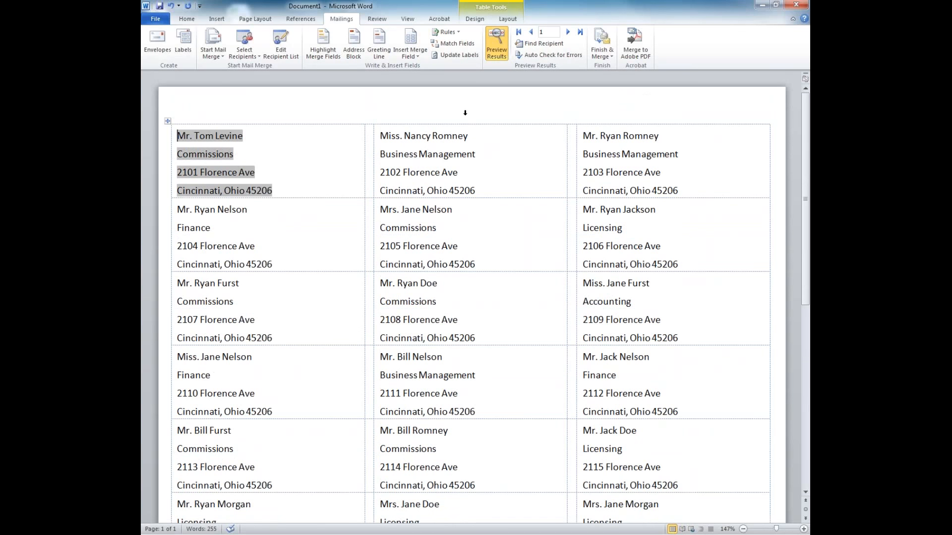
Look at the options for printing the merged labels and leave them without printing
left_click(606, 56)
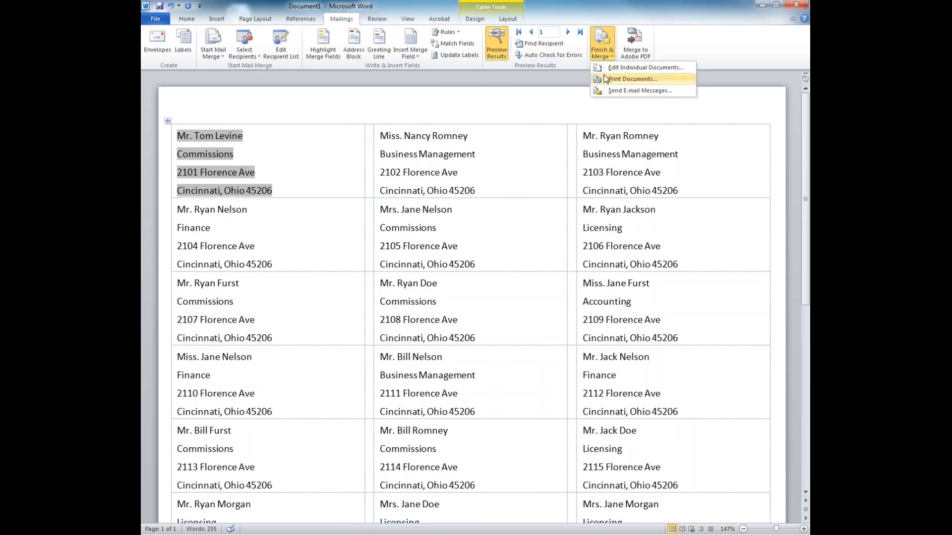
left_click(630, 79)
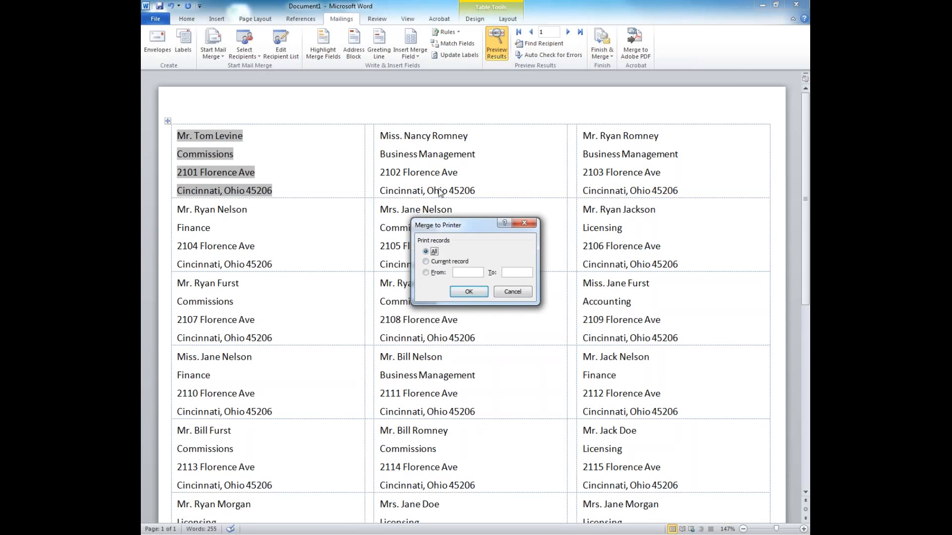
left_click(511, 290)
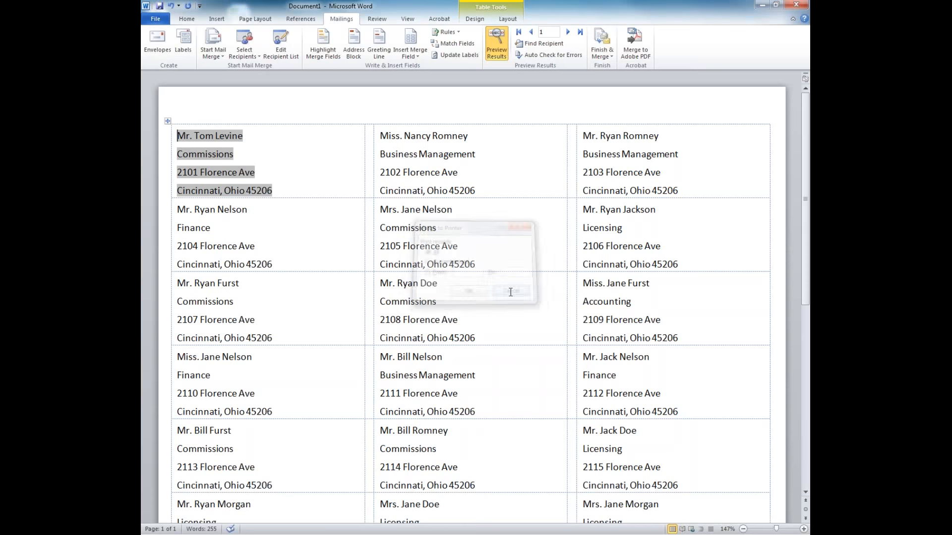